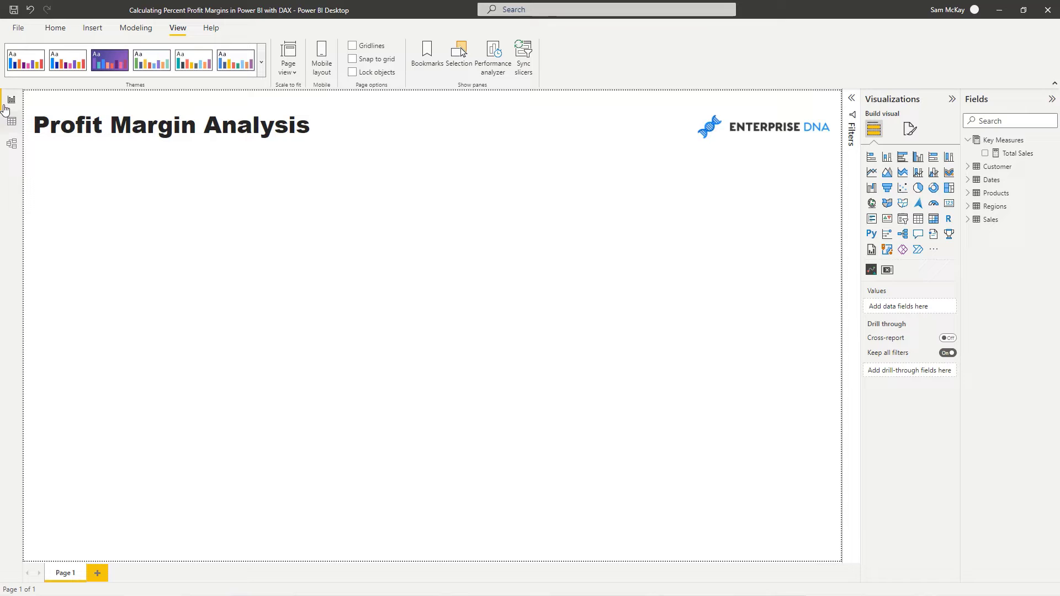
- Switch to Data view to show the Sales table's 7,991 order rows
left_click(11, 122)
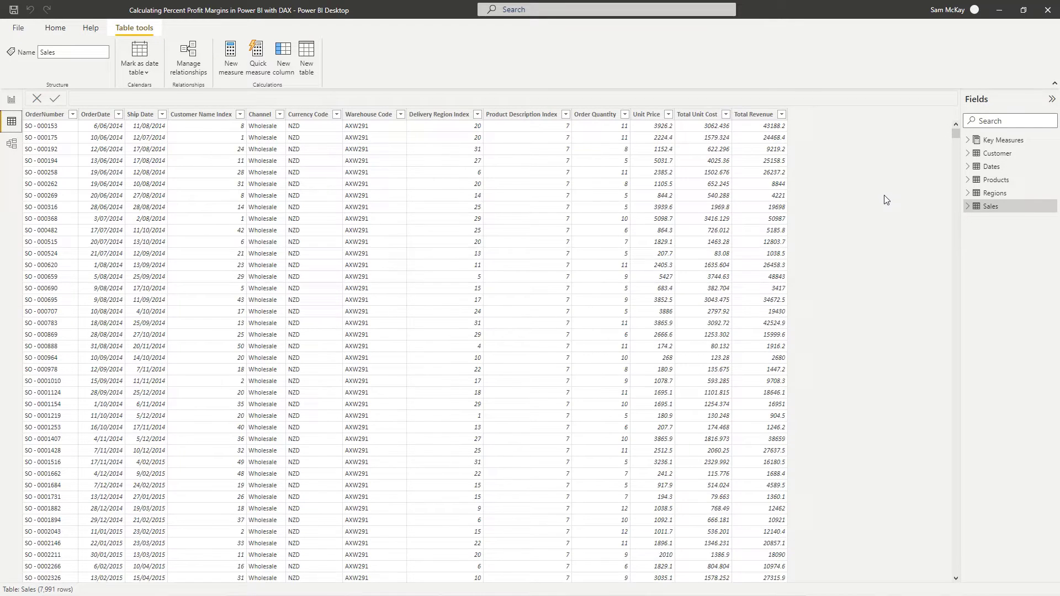
- Open the model diagram and inspect the Customer, Products, Regions and Dates table cards linked to Sales
left_click(11, 144)
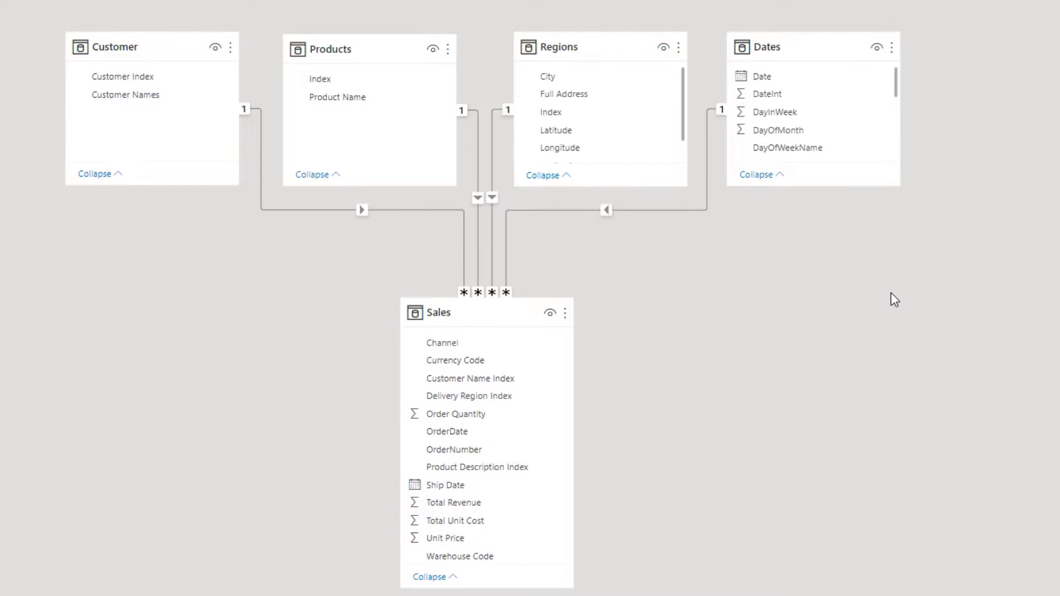
mouse_move(461, 313)
mouse_move(450, 51)
mouse_move(687, 45)
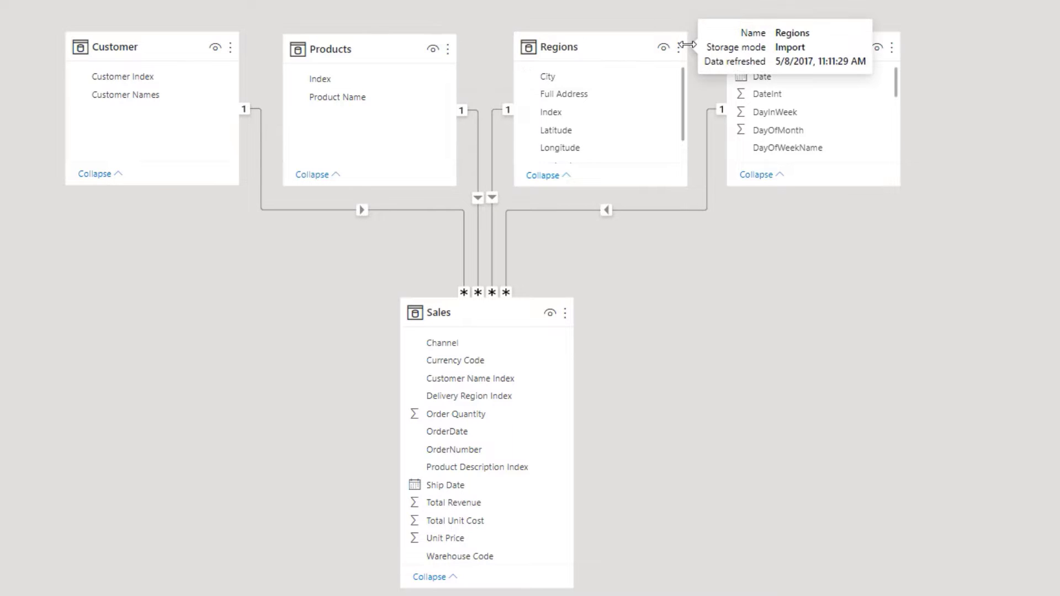
mouse_move(899, 45)
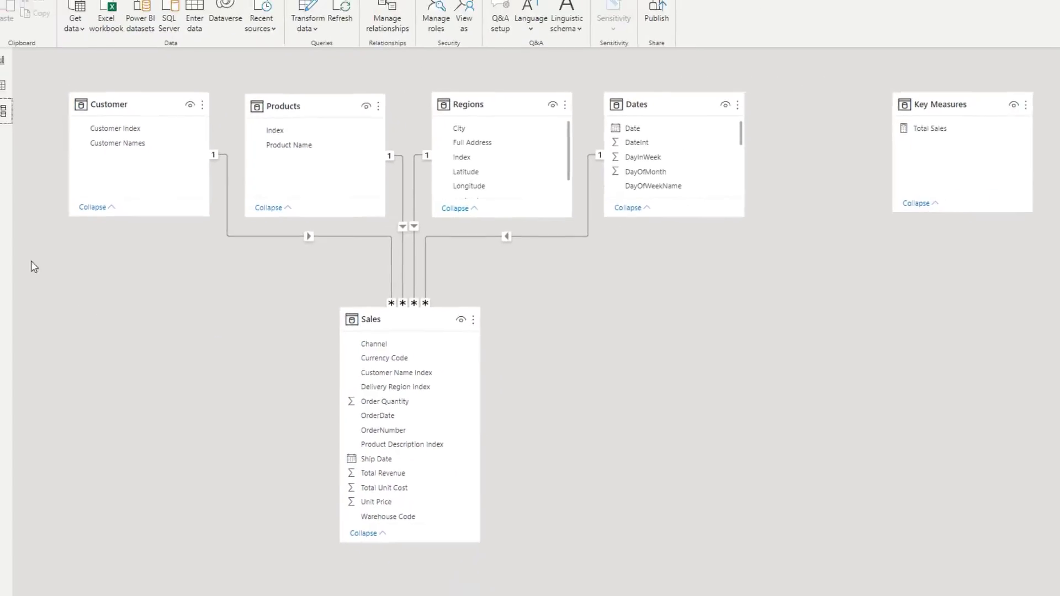
- Inspect the Total Revenue, Total Unit Cost, Unit Price, Order Quantity and Product Description Index columns, then return to the report
left_click(3, 85)
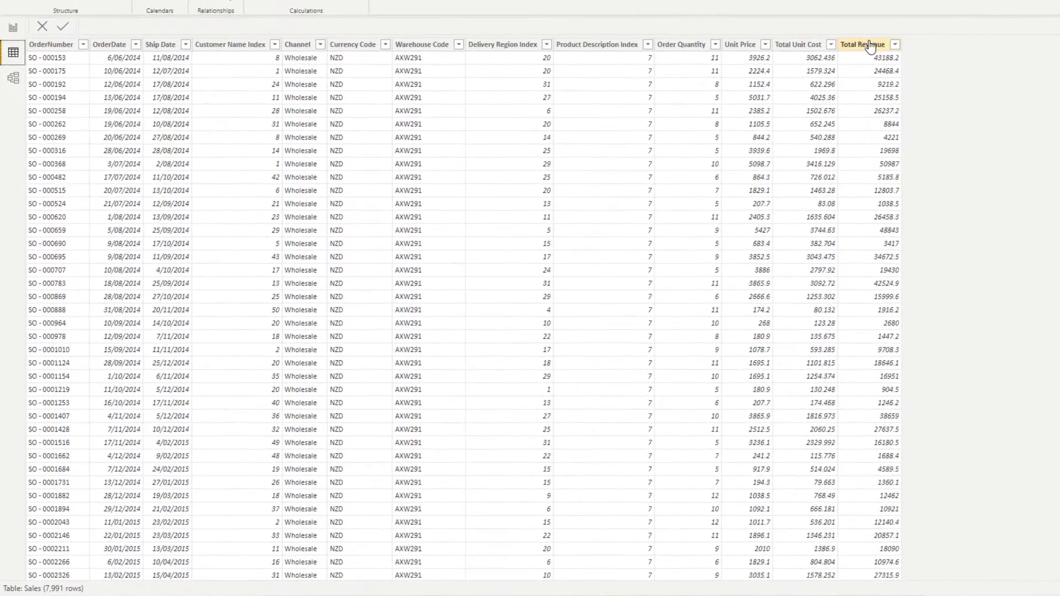
left_click(777, 99)
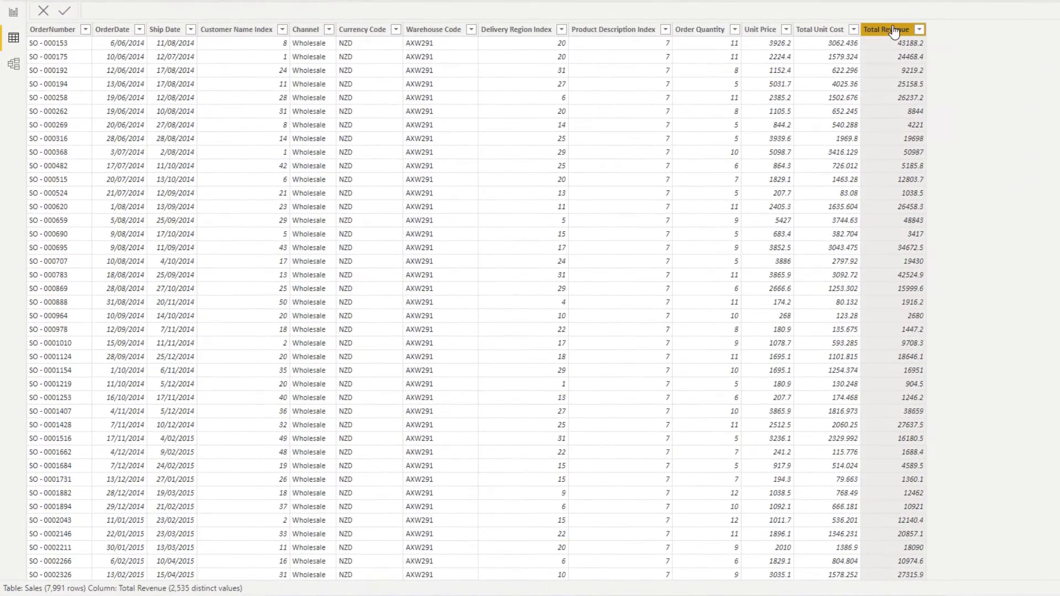
left_click(838, 31)
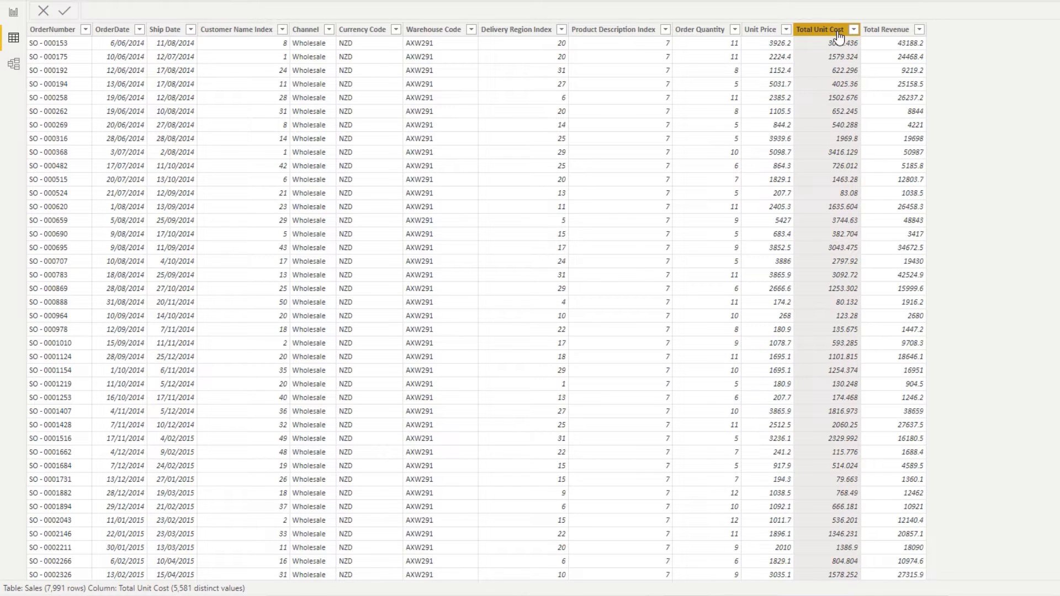
left_click(771, 32)
left_click(710, 32)
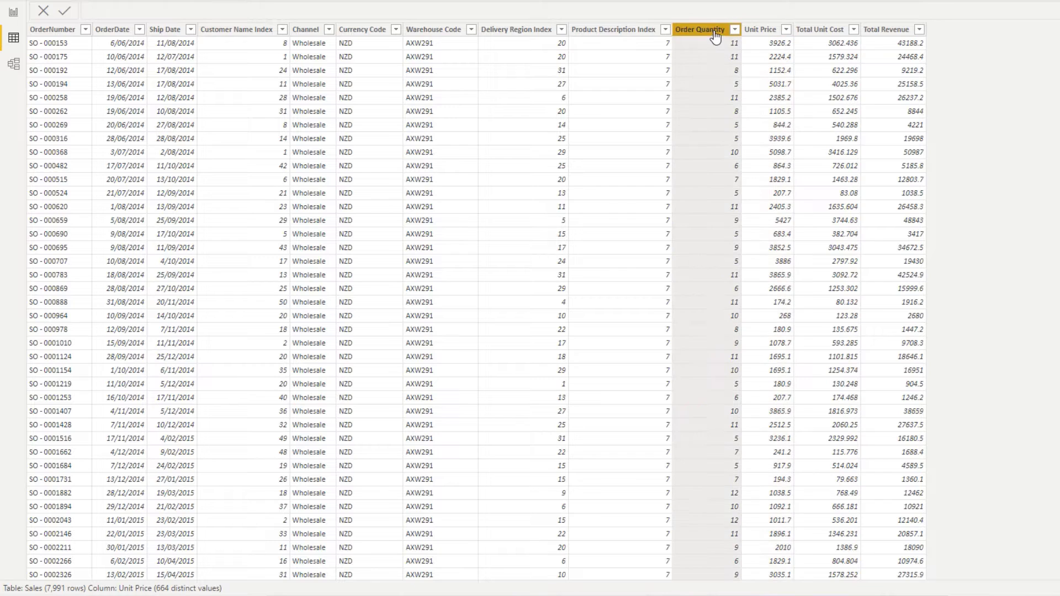
left_click(622, 32)
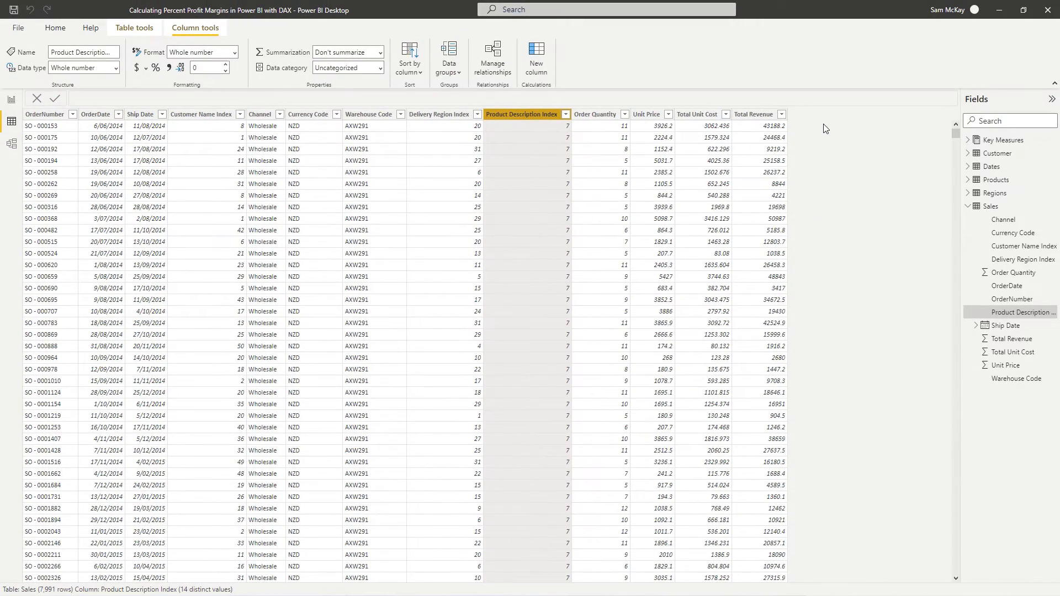
left_click(11, 99)
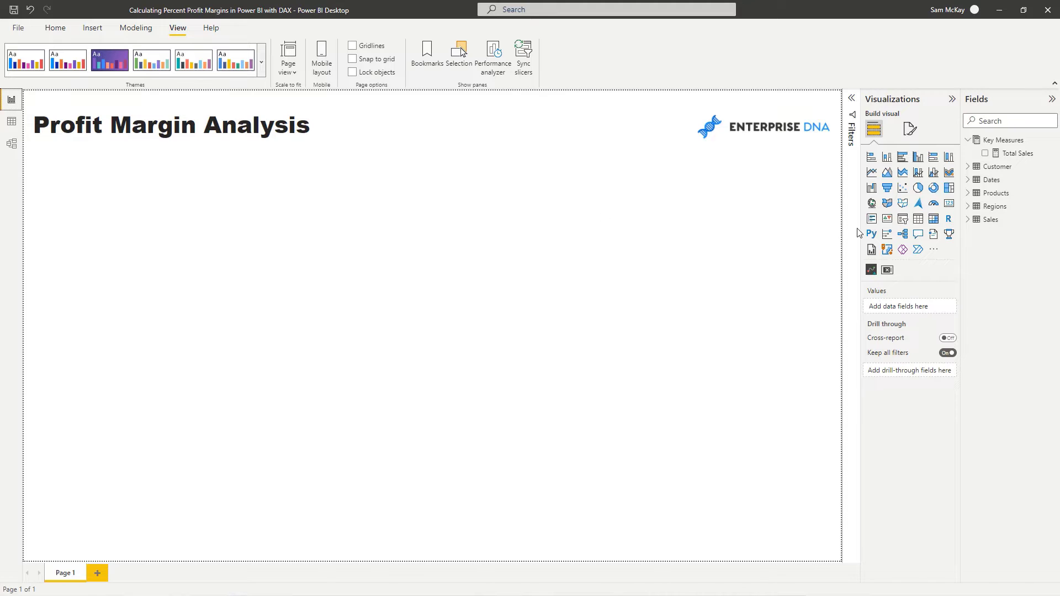
- Open the Total Sales measure and highlight its SUM( Sales[Total Revenue] ) formula
left_click(1016, 155)
triple_click(170, 97)
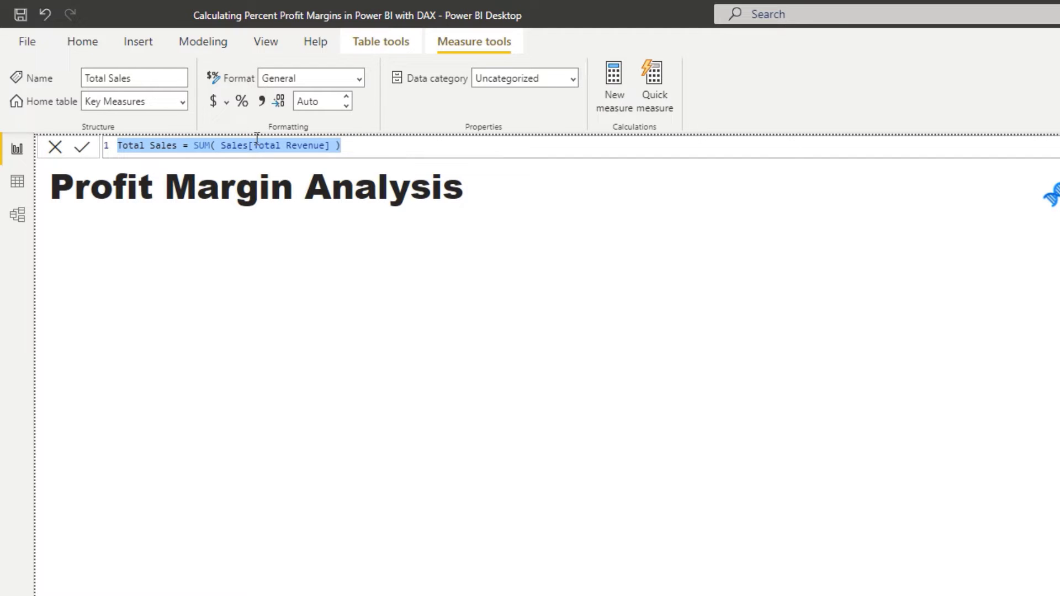
left_click(351, 145)
left_click_drag(351, 145, 113, 147)
left_click(440, 152)
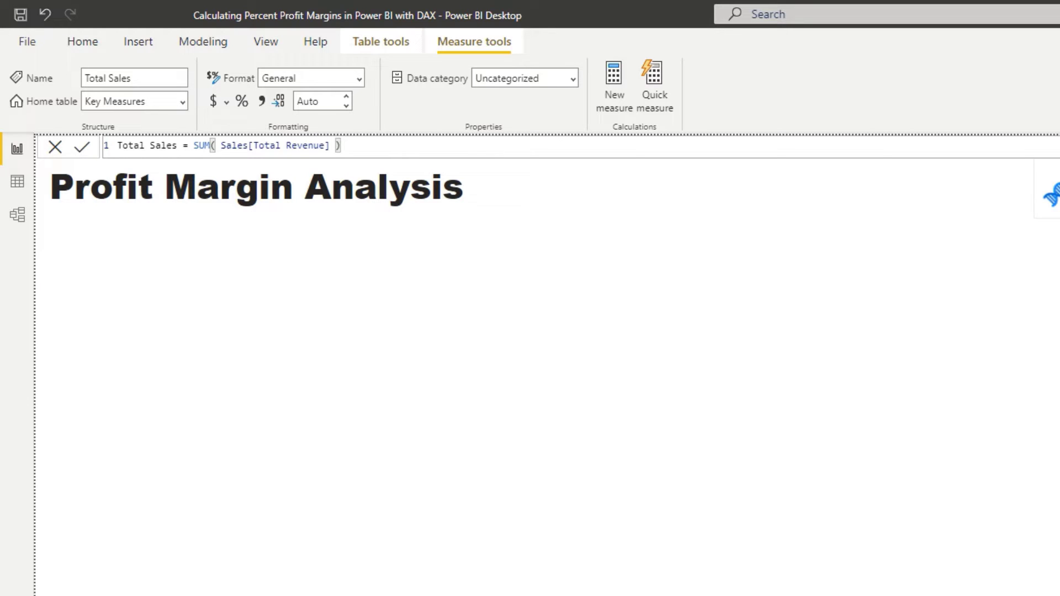
- Create the Total Costs measure as SUMX( Sales, Sales[Total Unit Cost] * Sales[Order Quantity] )
left_click(626, 89)
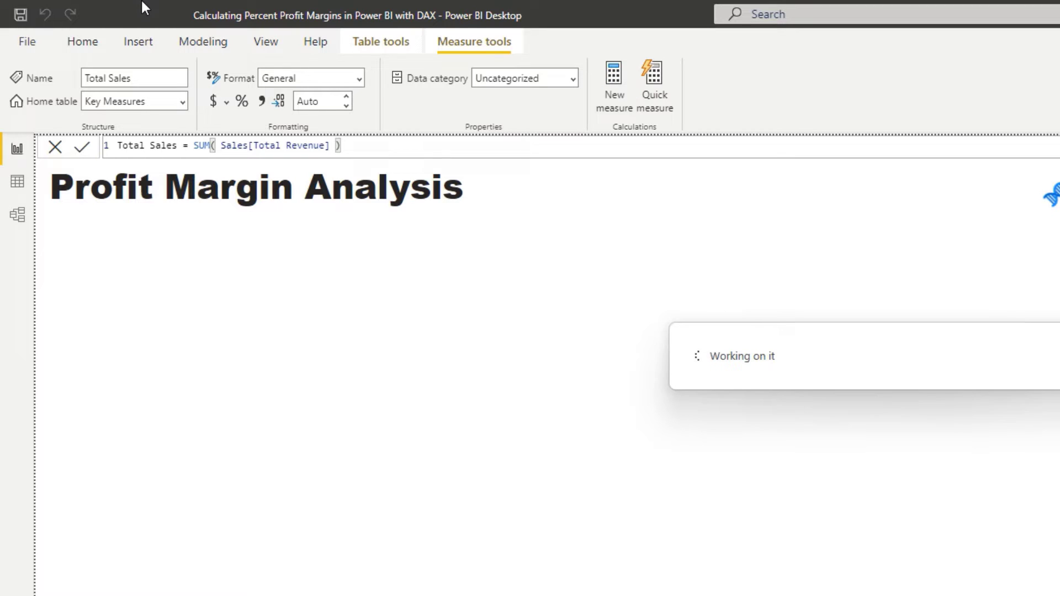
key("BackSpace")
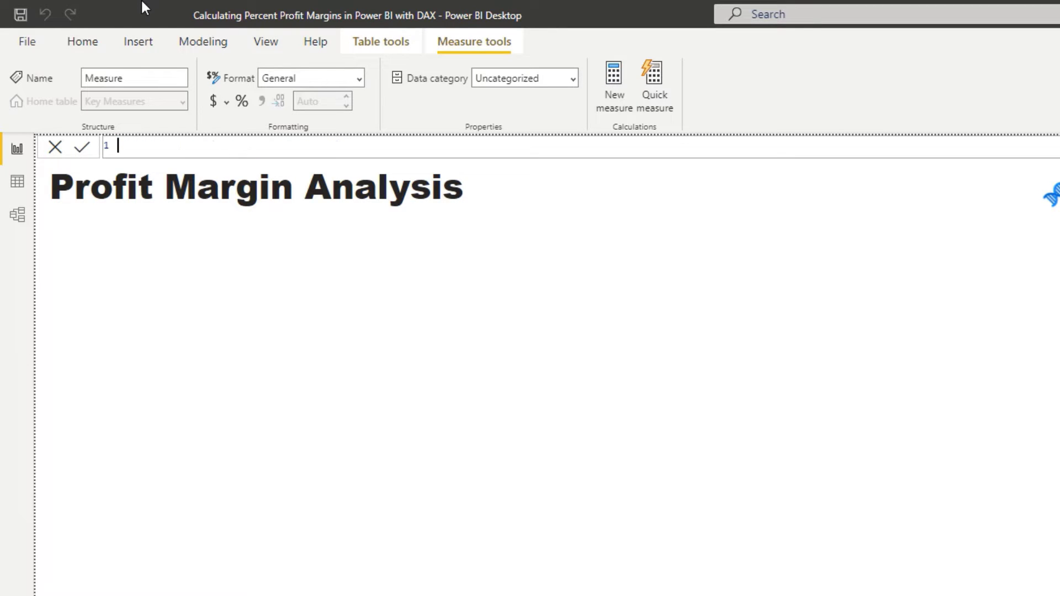
type("Total Costs =")
key("shift+Return")
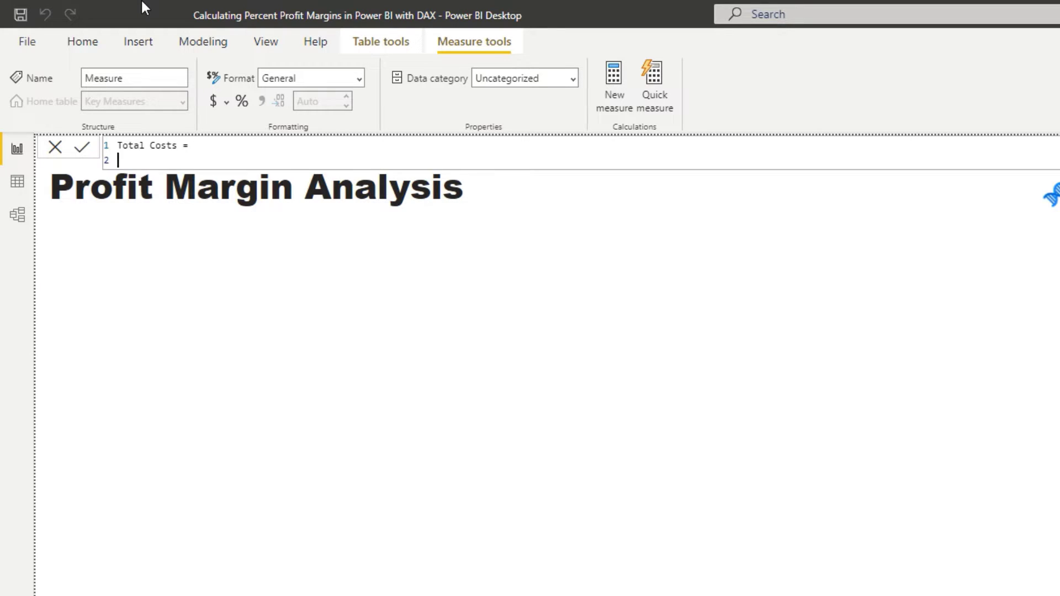
type("SUM")
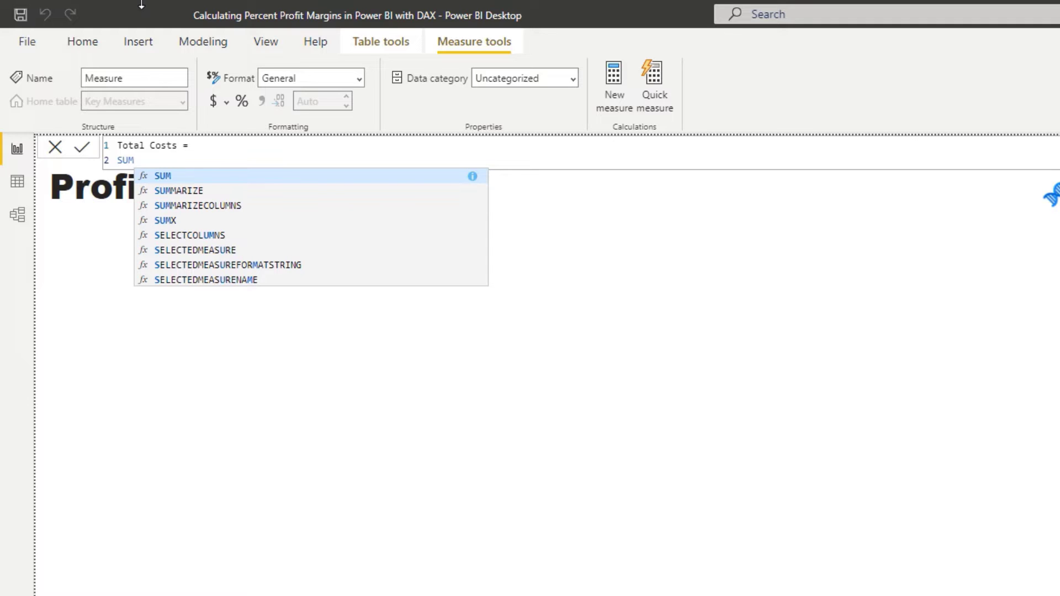
left_click(167, 220)
type("Sal")
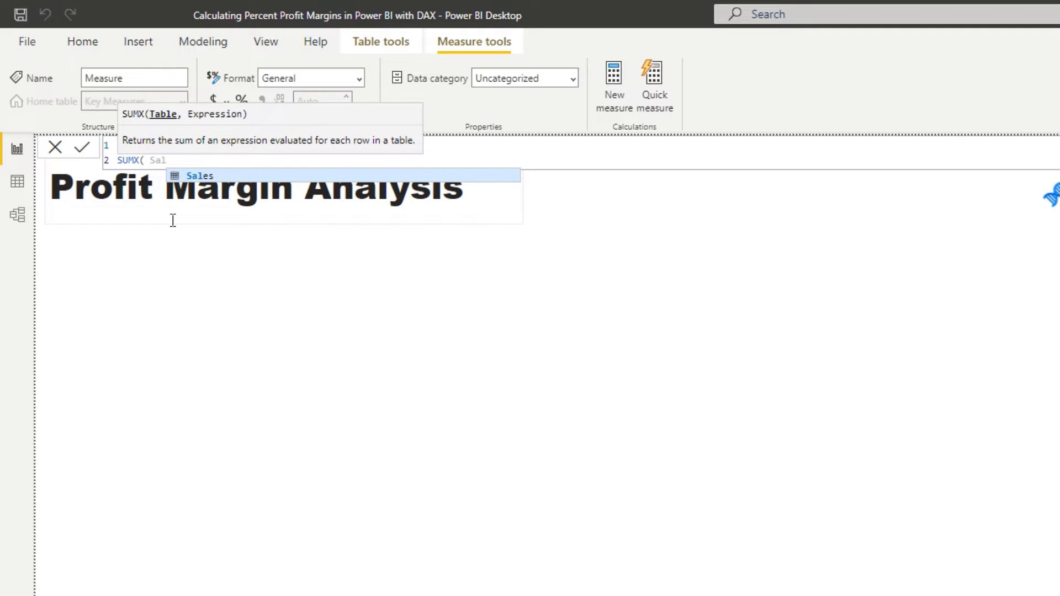
type("es")
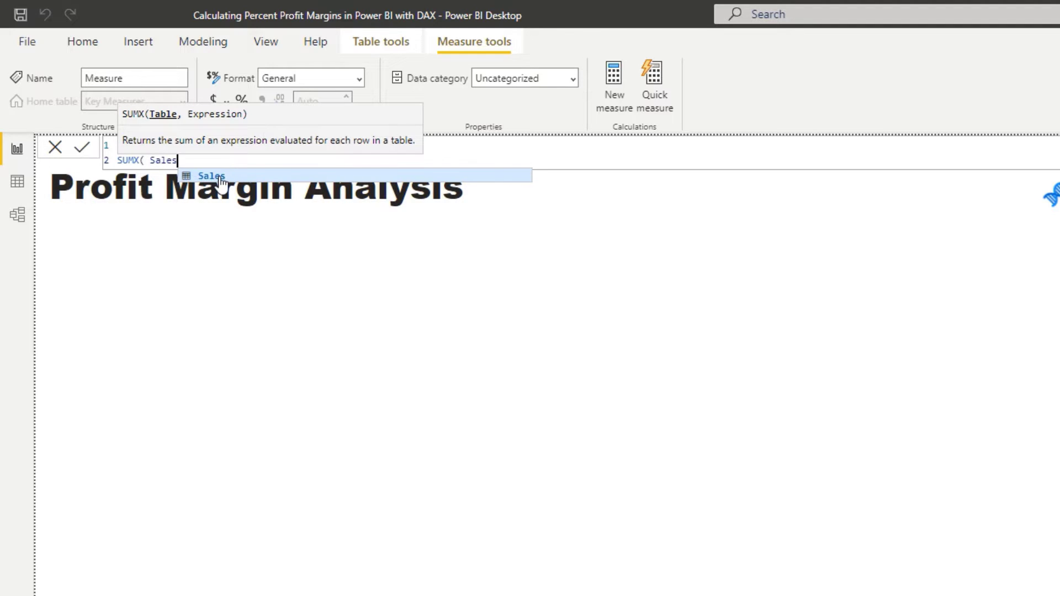
type(", Sales")
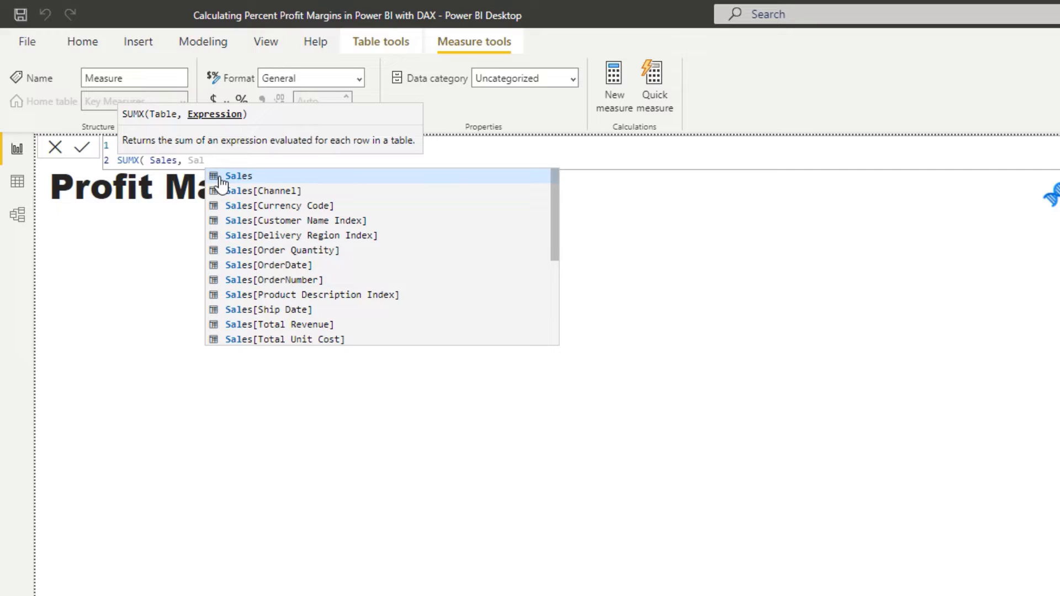
left_click(303, 339)
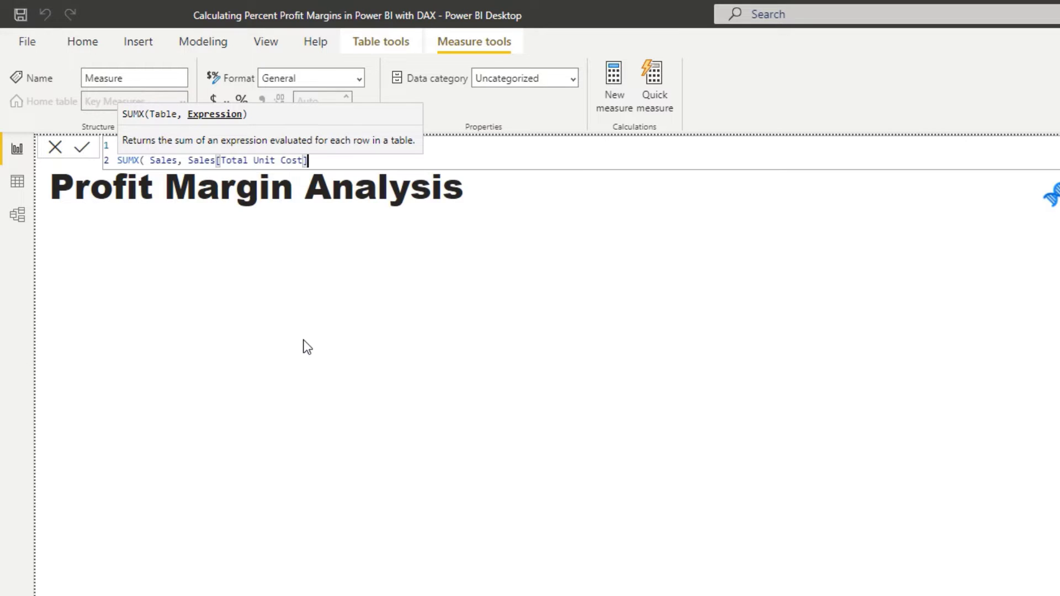
type("* Sa")
type("les")
left_click(426, 258)
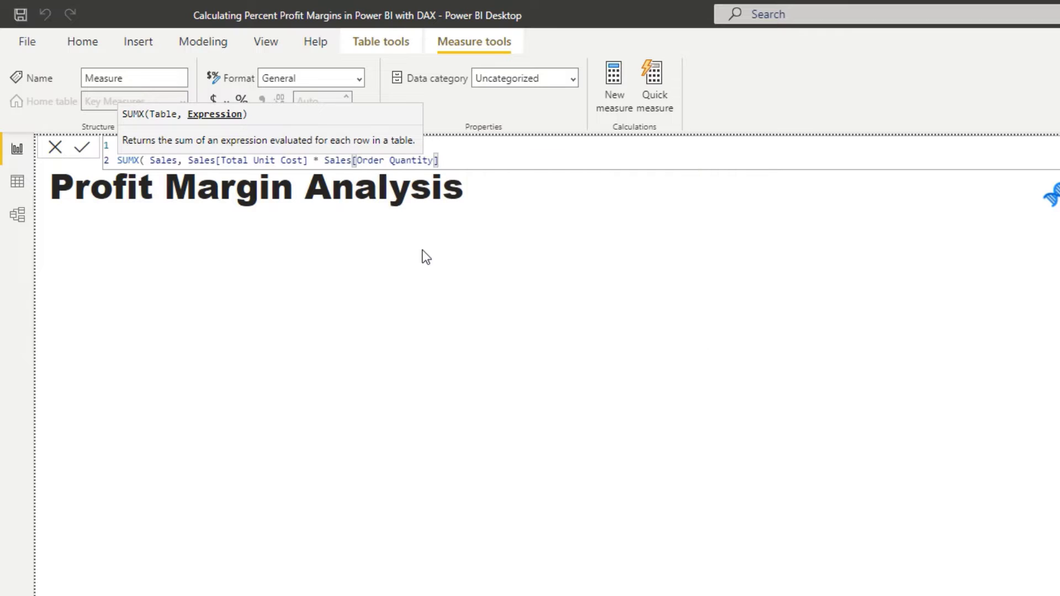
type(")")
key("Return")
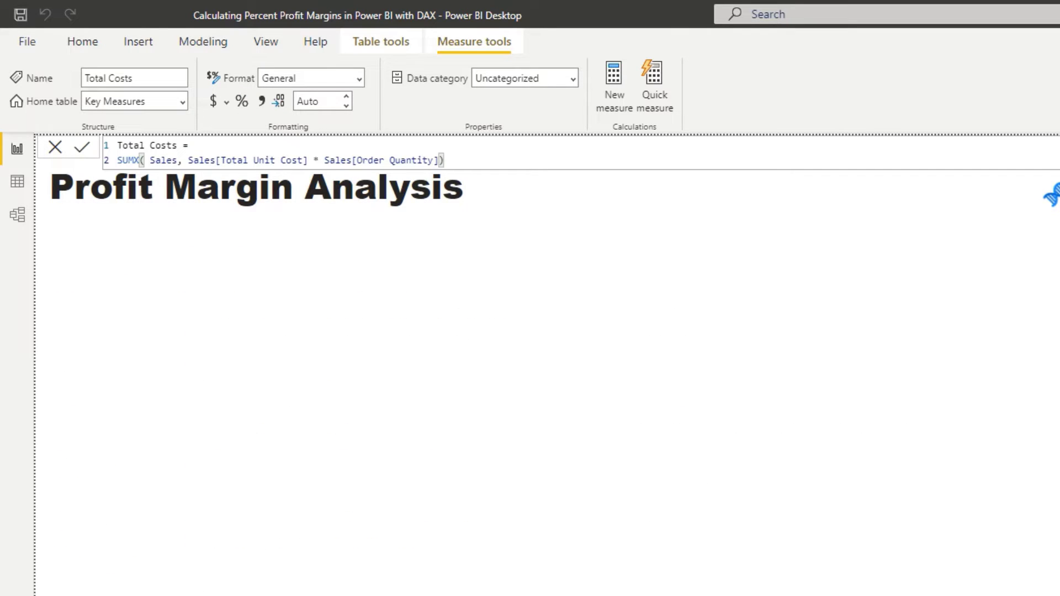
- Add a table of plain Date values, placed under the report title and enlarged
left_click_drag(1010, 206, 409, 265)
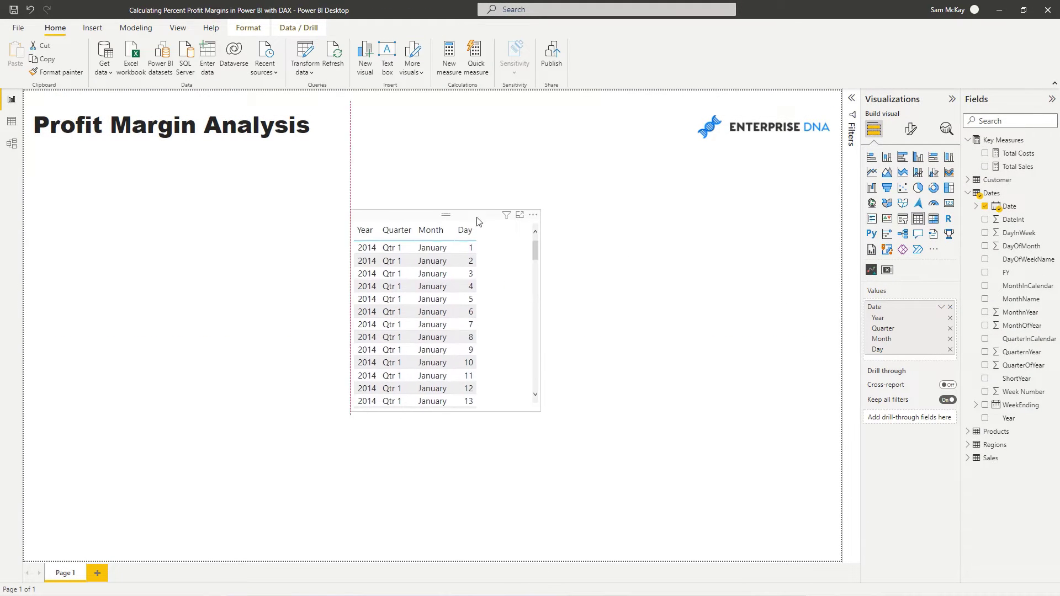
left_click(942, 307)
left_click(961, 355)
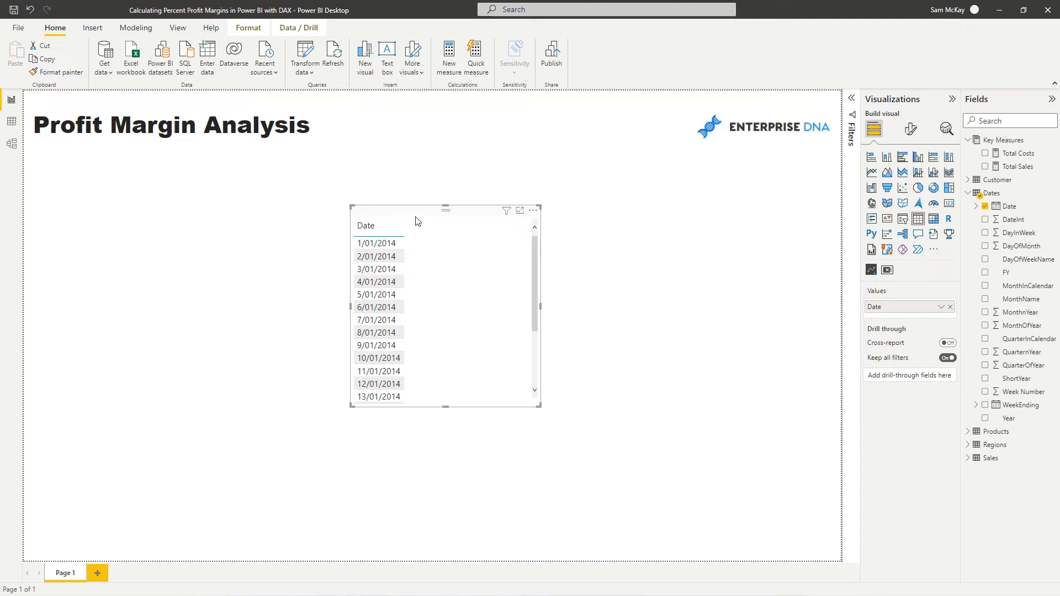
left_click_drag(416, 219, 112, 174)
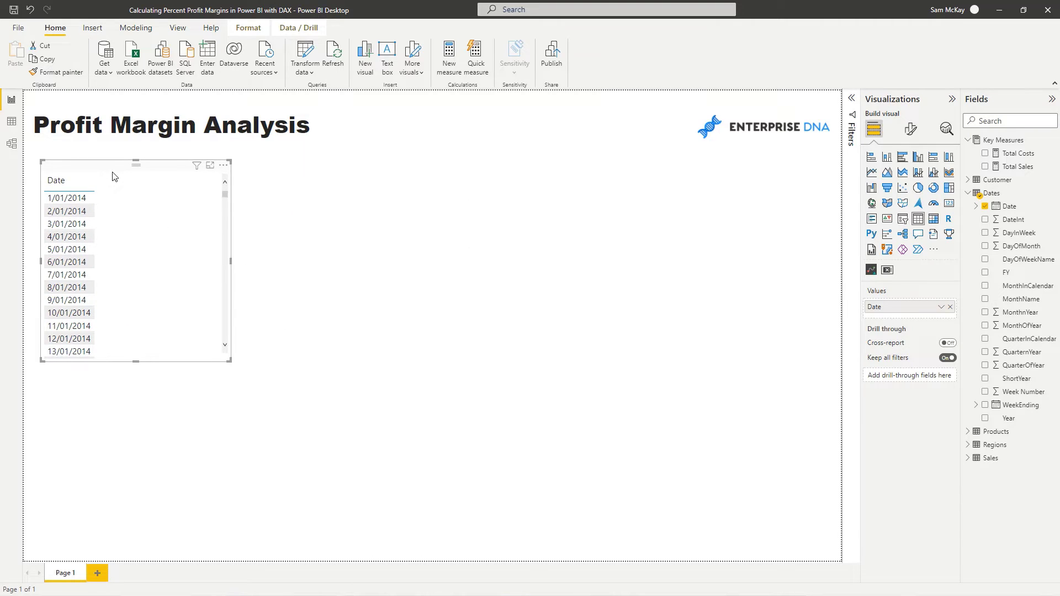
left_click_drag(229, 359, 365, 404)
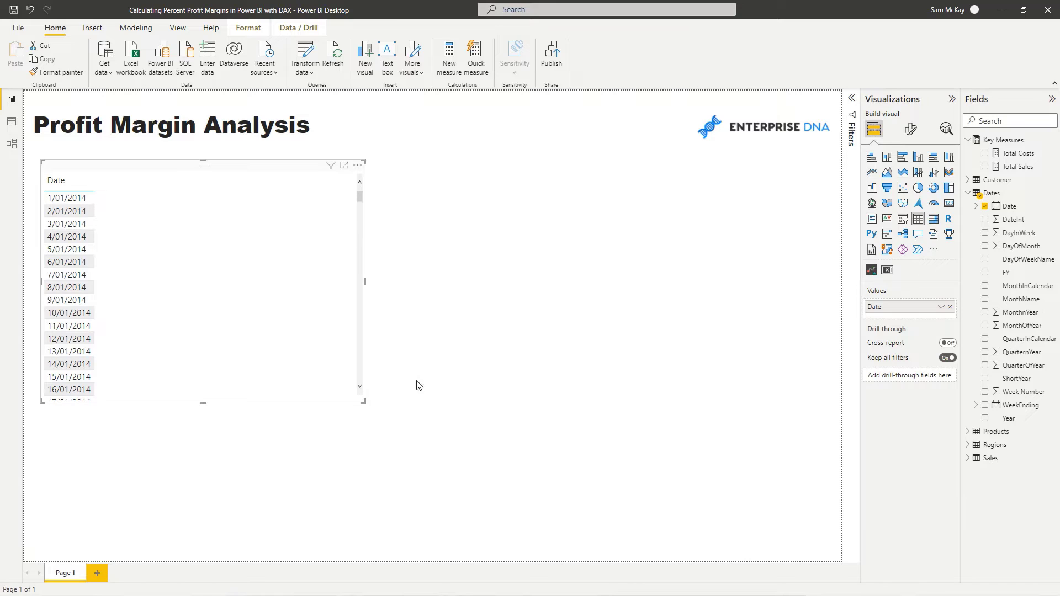
- Add Total Sales and Total Costs columns to the date table
left_click_drag(1017, 166, 910, 317)
left_click_drag(1018, 153, 925, 333)
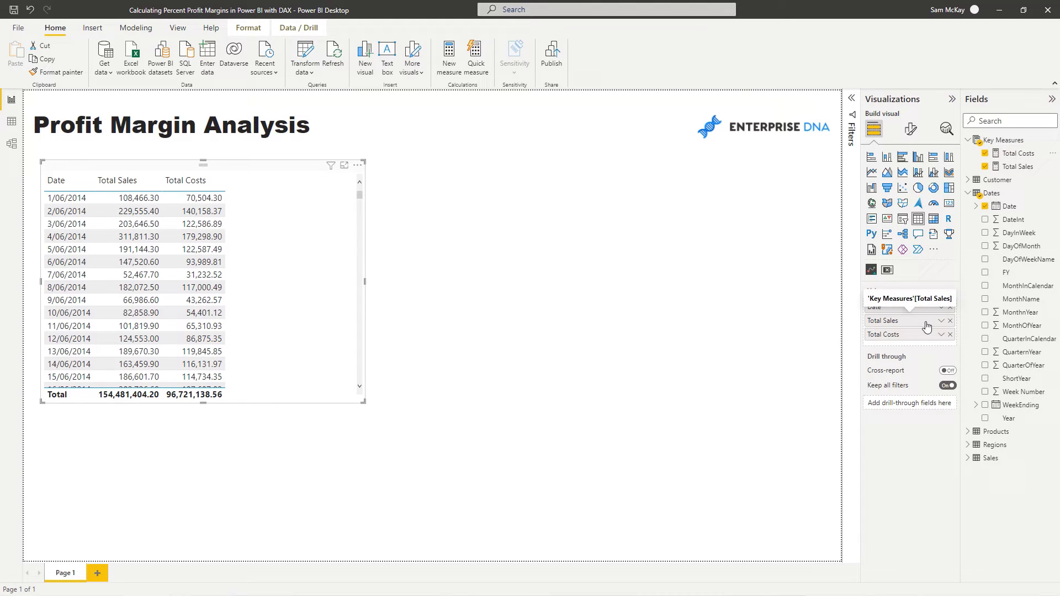
left_click(1017, 166)
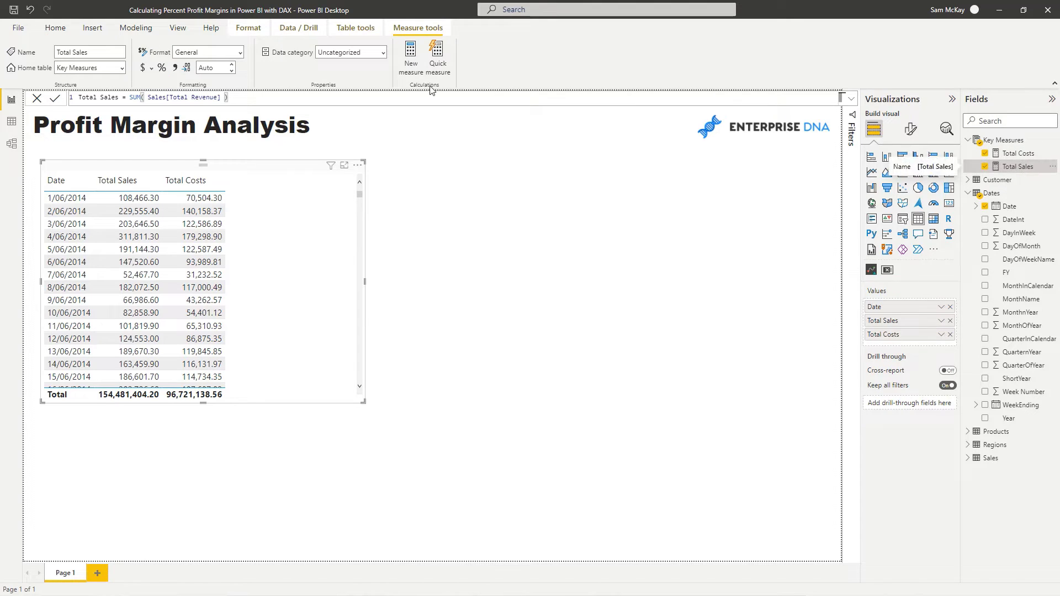
- Create the Total Profits measure as [Total Sales] - [Total Costs]
left_click(411, 55)
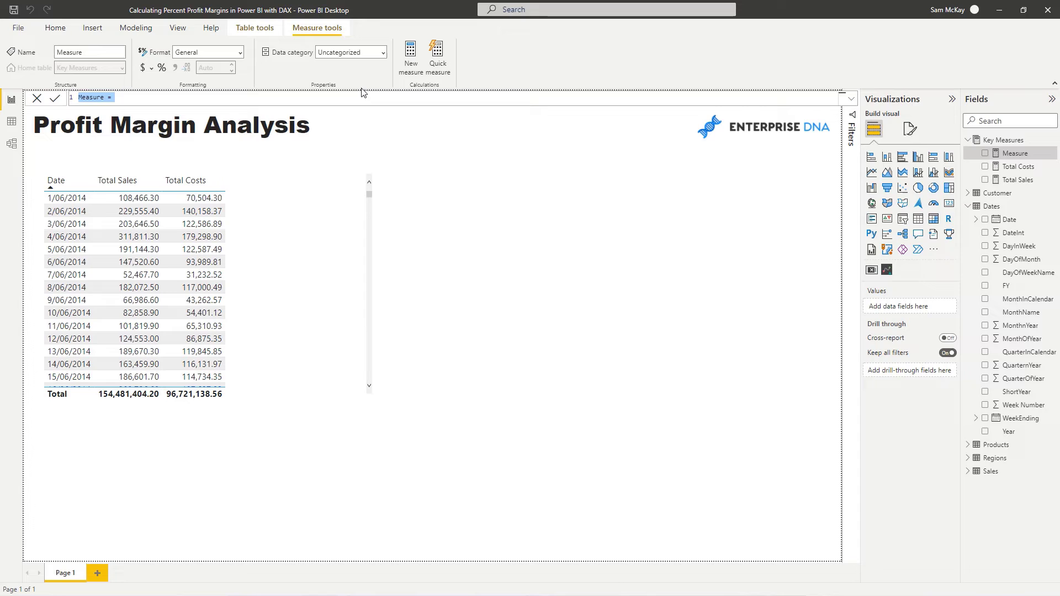
key("BackSpace")
type("T")
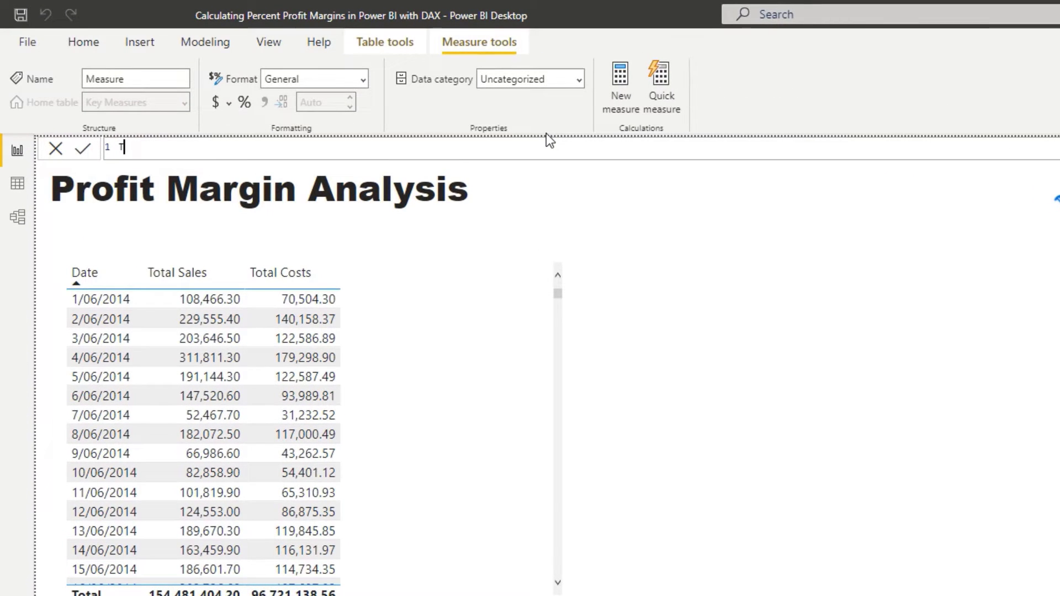
type("otal Profits = total")
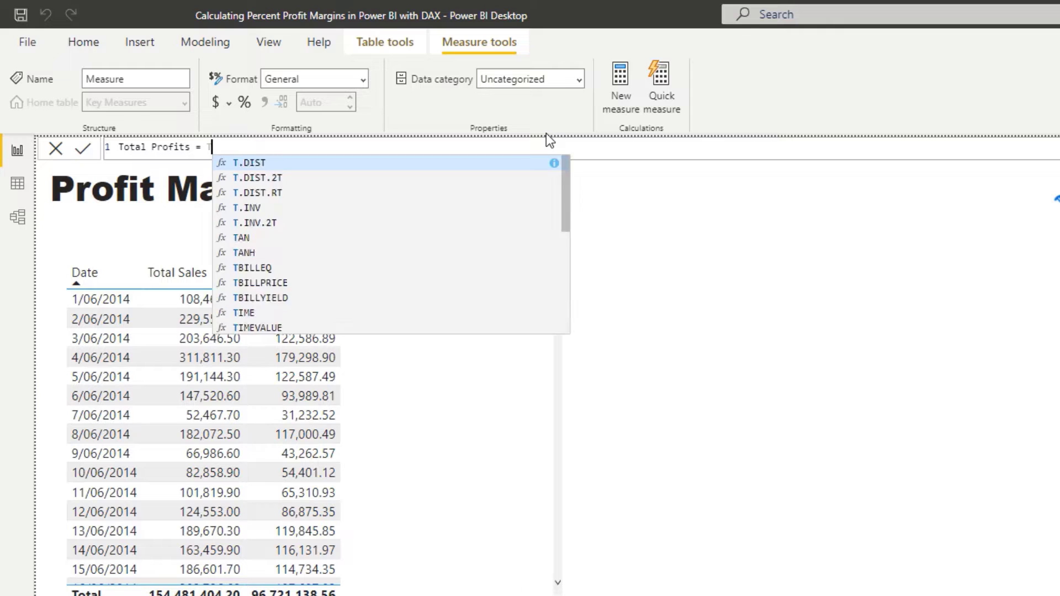
left_click(423, 238)
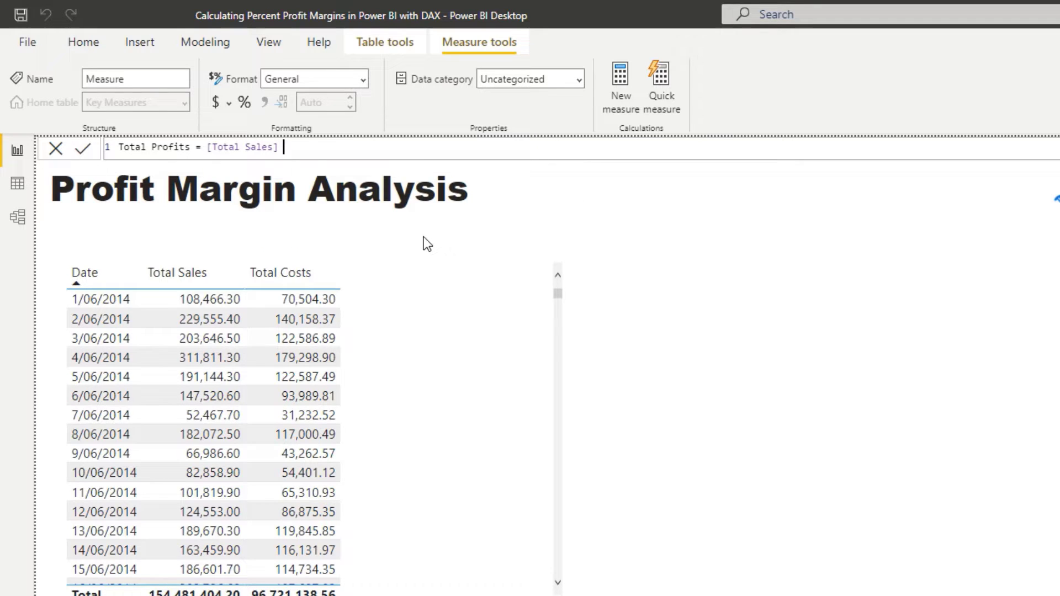
type("- Tota")
left_click(397, 224)
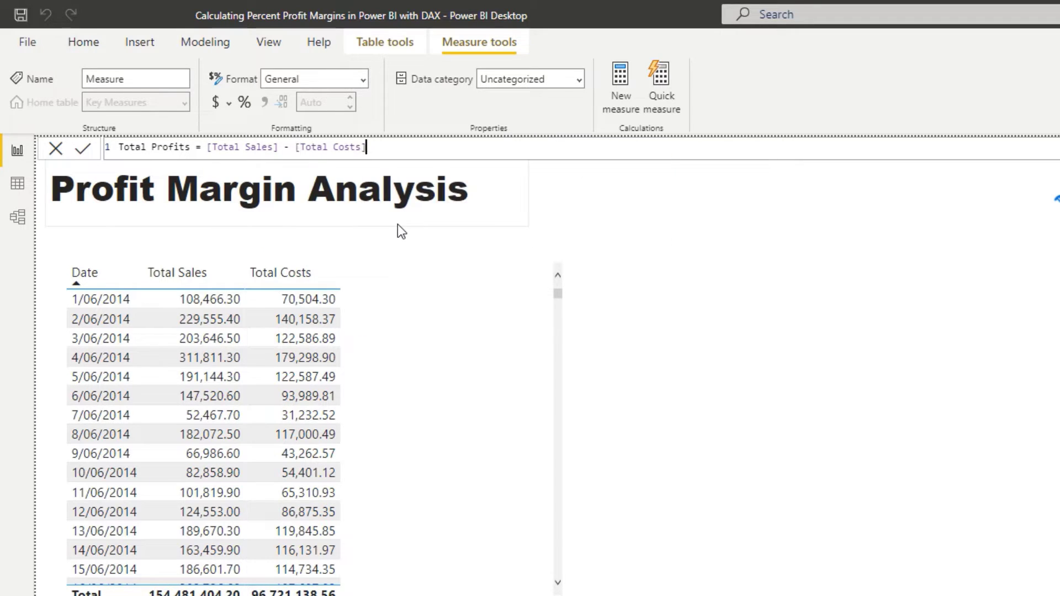
key("Return")
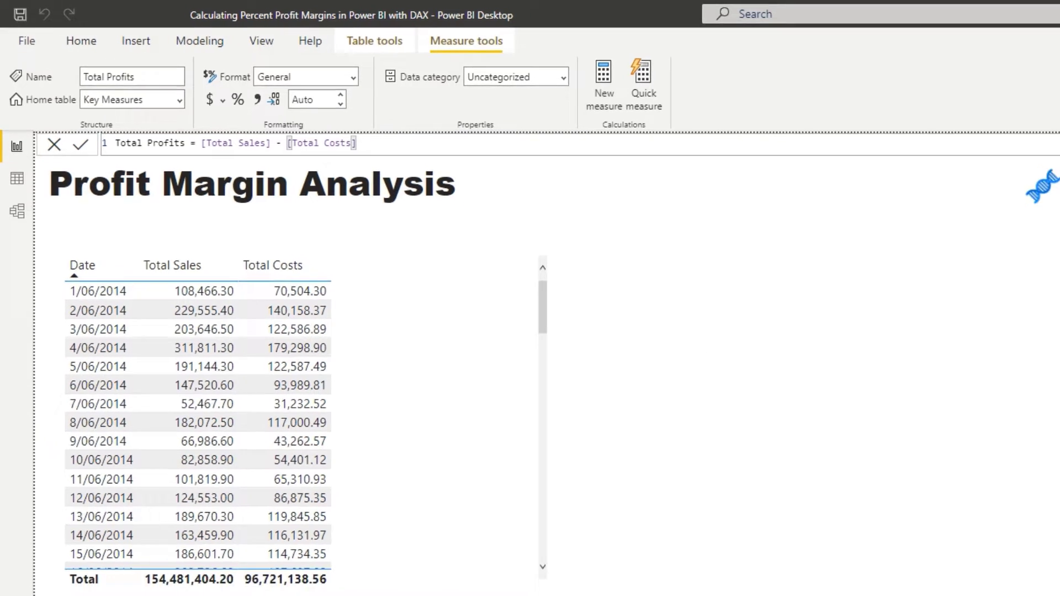
- Add Total Profits to the date table and lengthen the table to show more dates
left_click_drag(1019, 166, 318, 236)
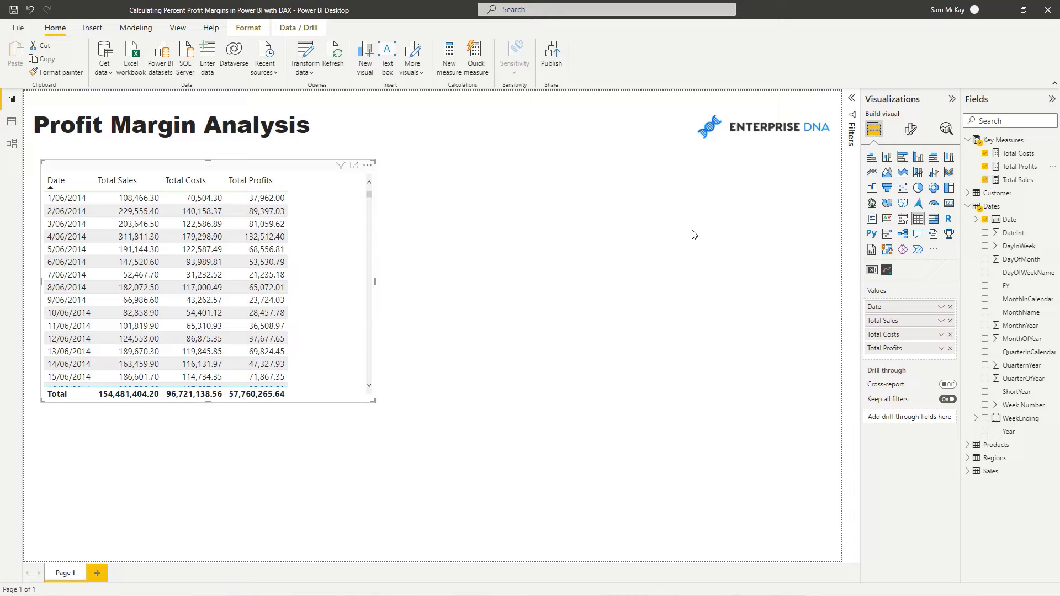
left_click_drag(231, 403, 232, 486)
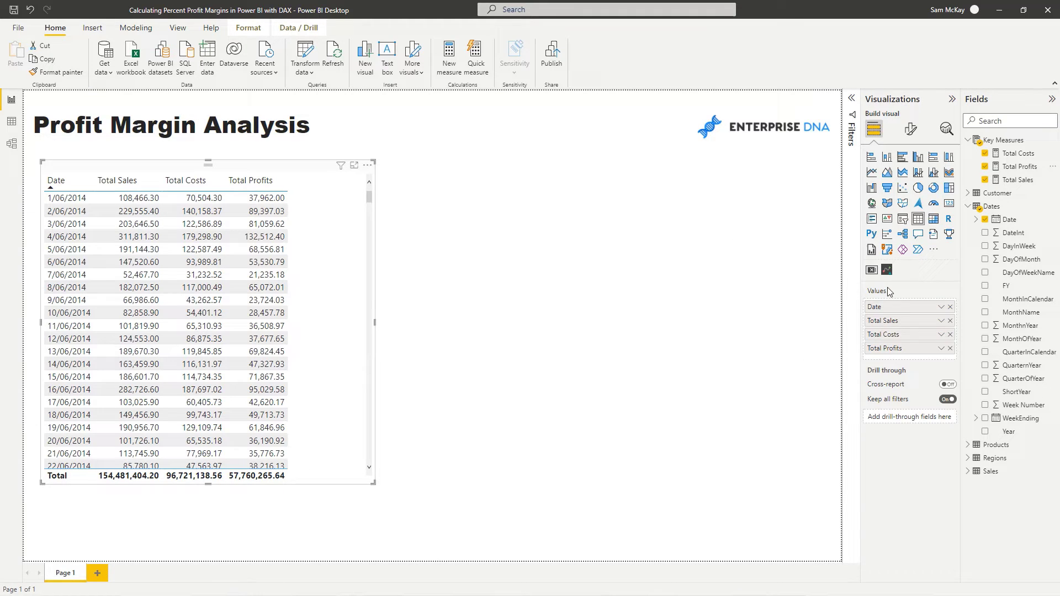
left_click(1016, 166)
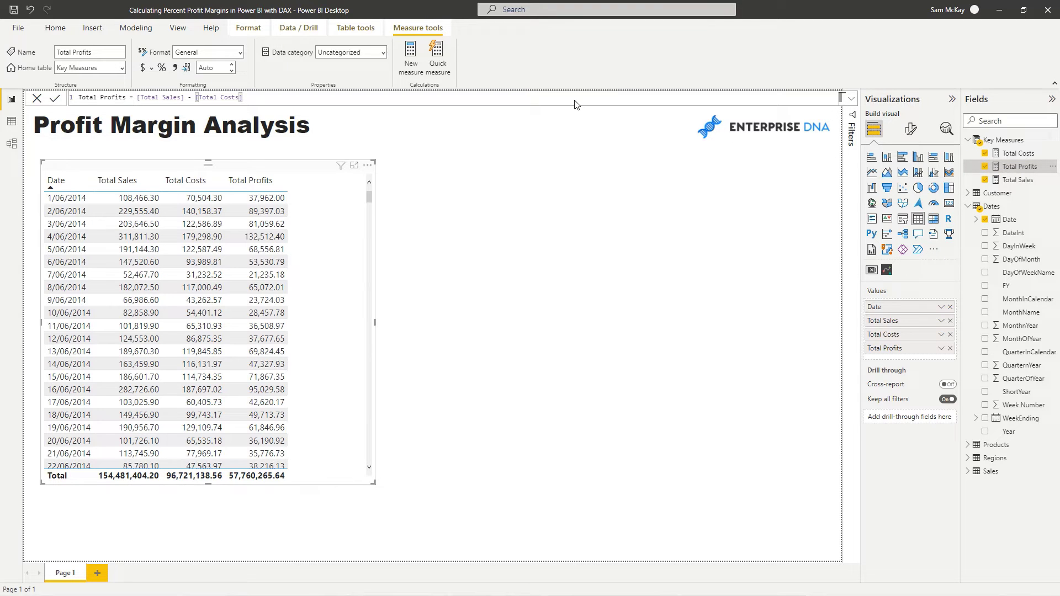
- Create % Profit Margins = DIVIDE( [Total Profits], [Total Sales], 0 ) and format it as a percentage
left_click(411, 69)
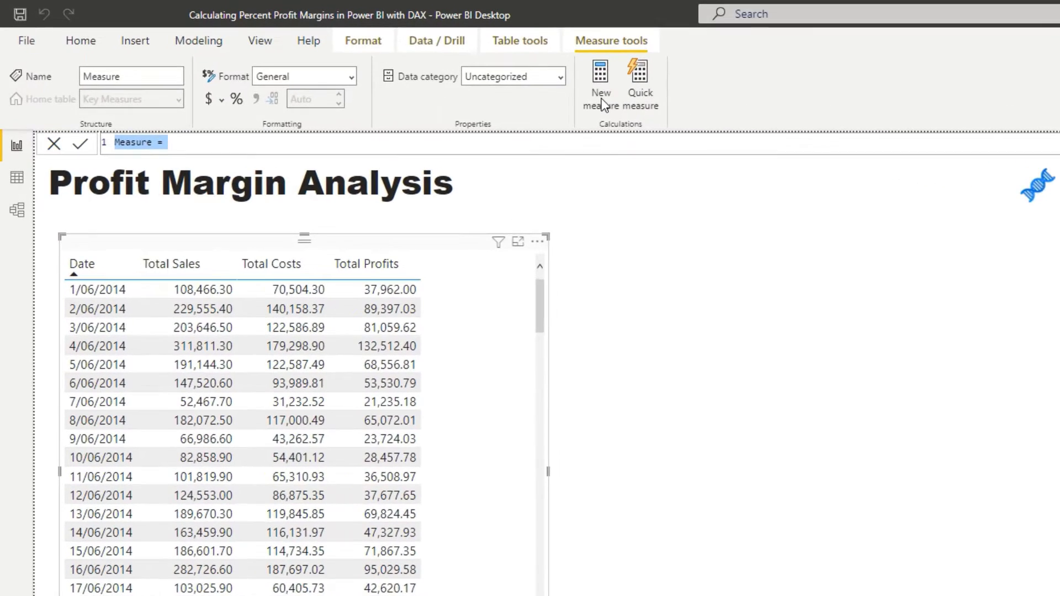
key("BackSpace")
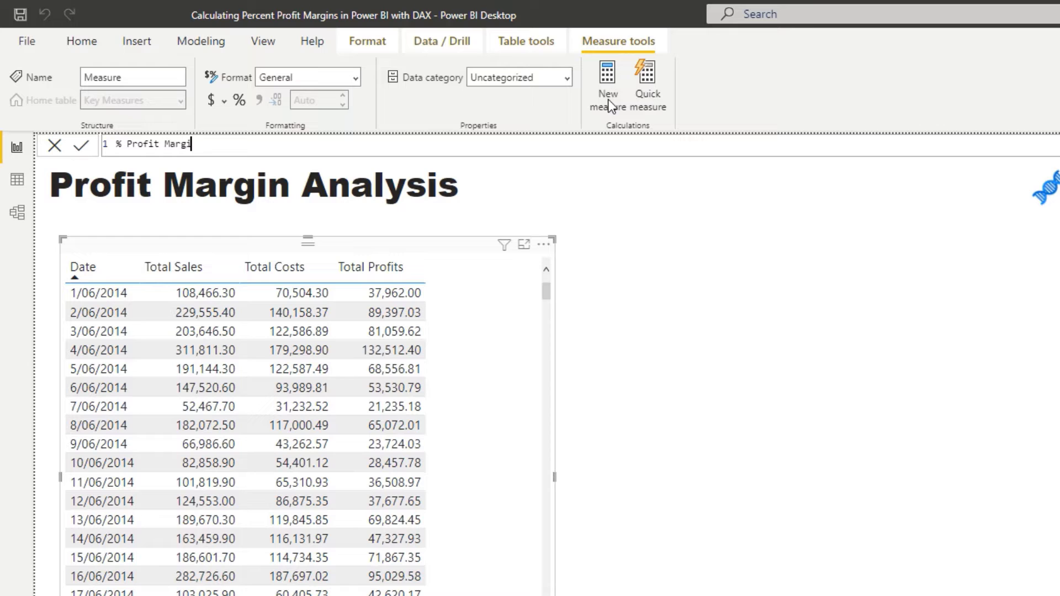
type("% Profit Margins = Div")
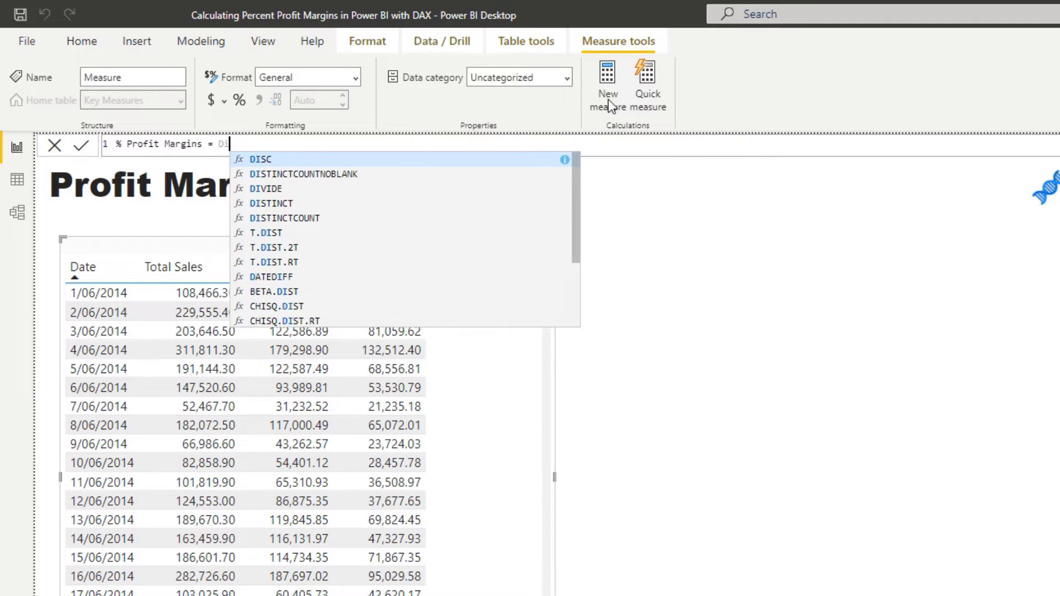
left_click(460, 158)
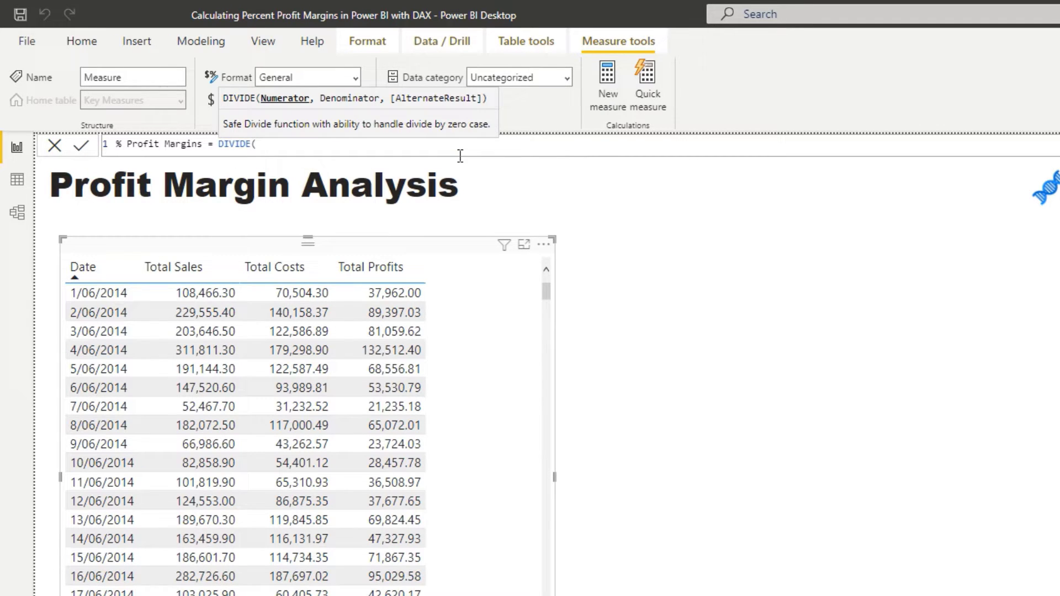
type("Tot")
left_click(410, 231)
type(", Tot")
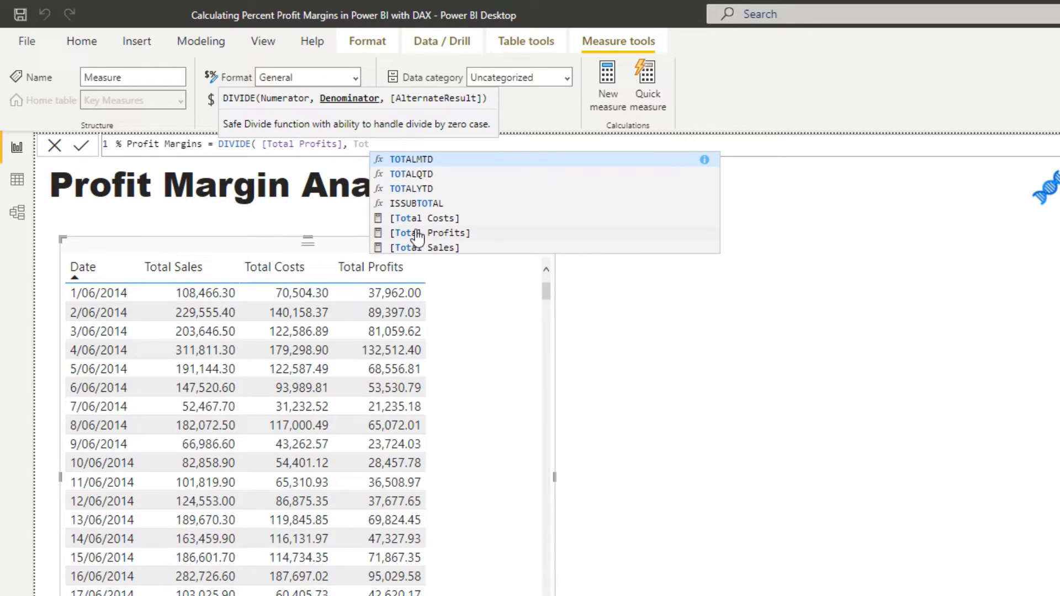
left_click(428, 247)
type(", ")
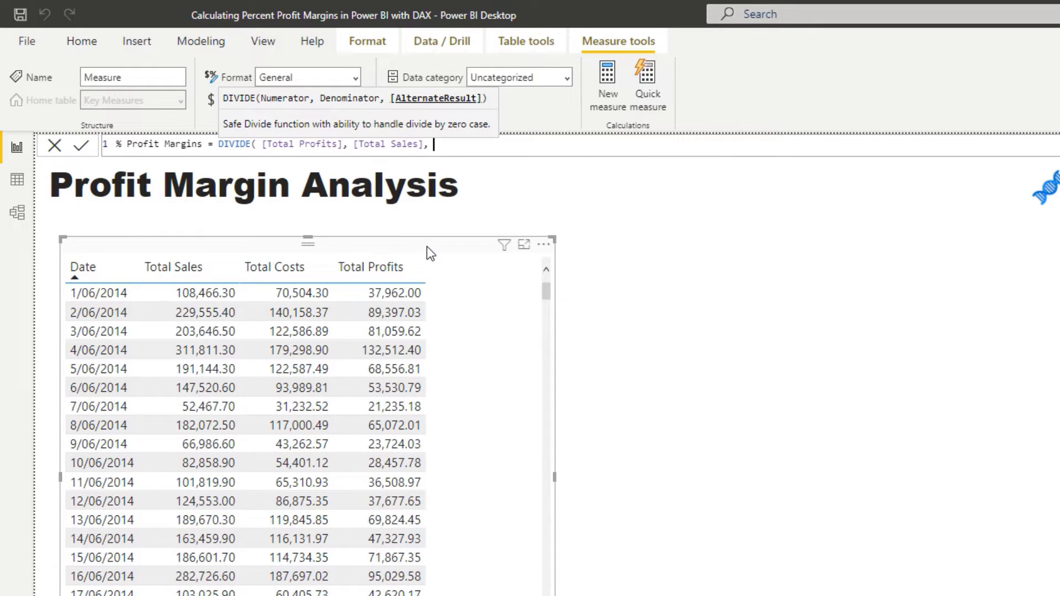
type("0 )")
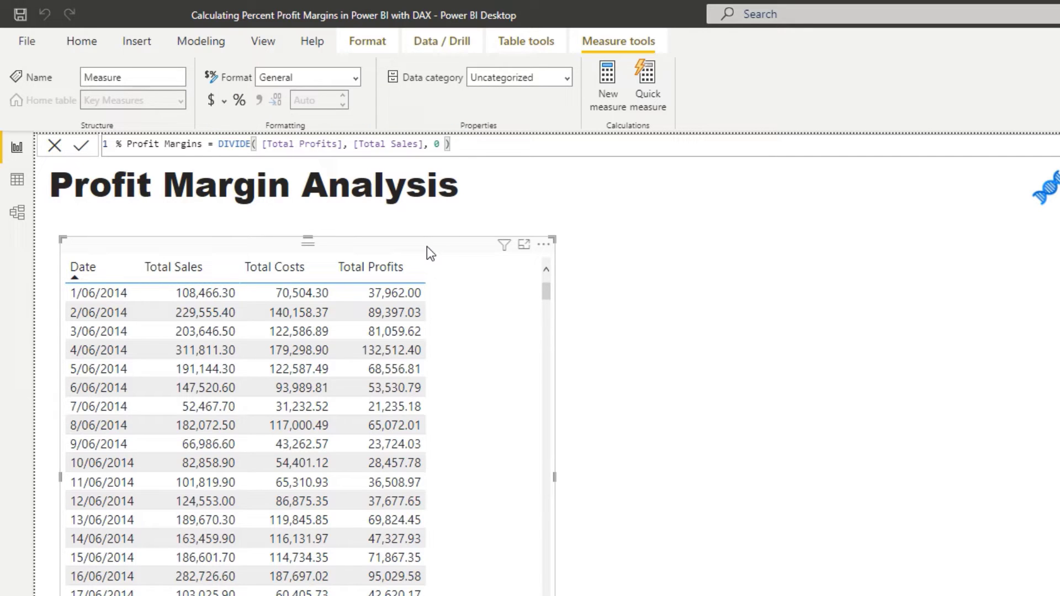
key("Return")
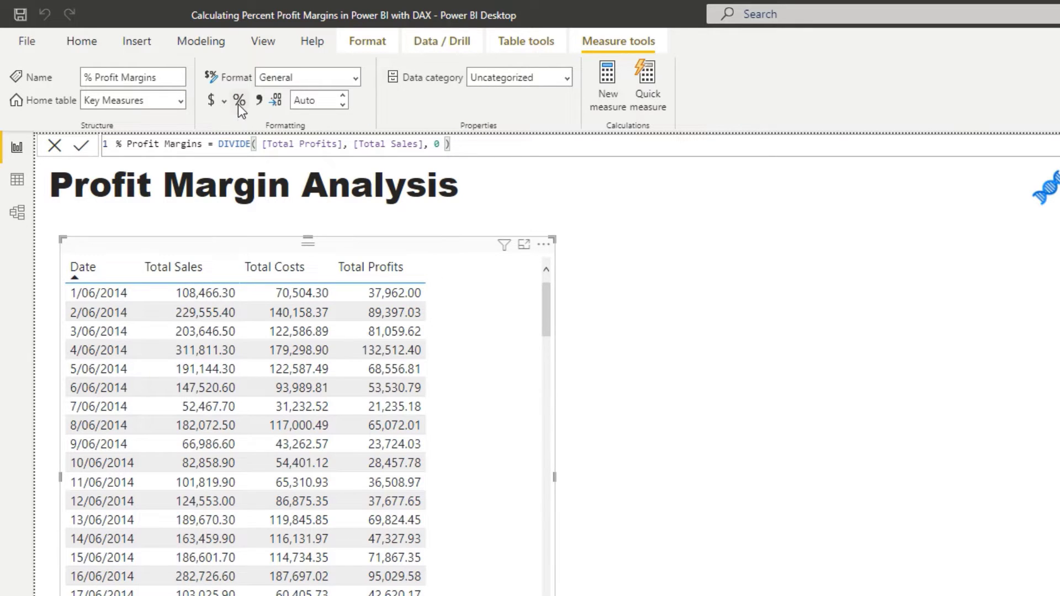
left_click(239, 100)
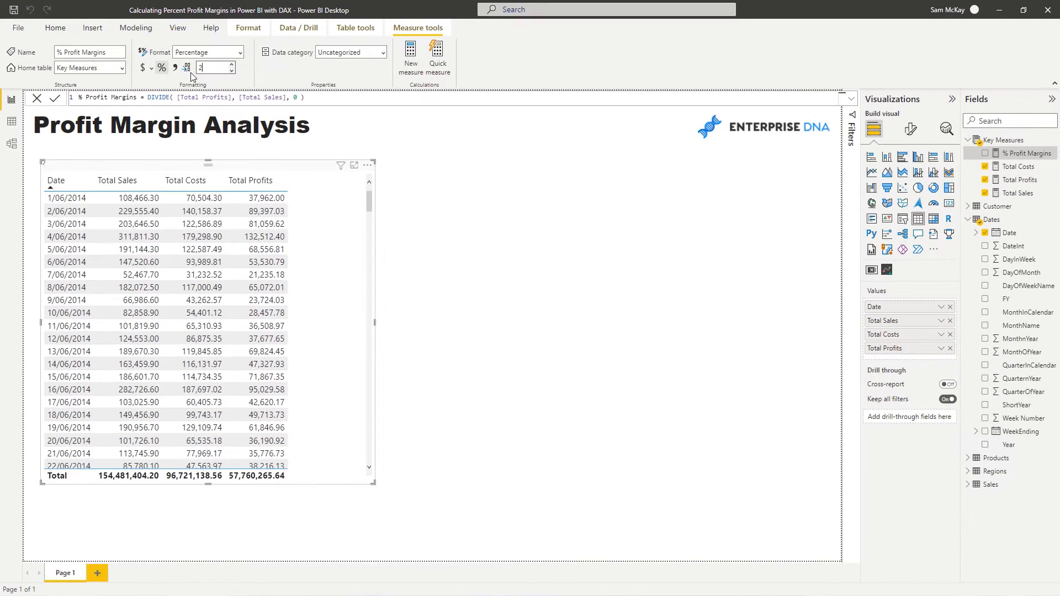
- Set the margin to 1 decimal, add % Profit Margins to the date table, and widen it
type("1")
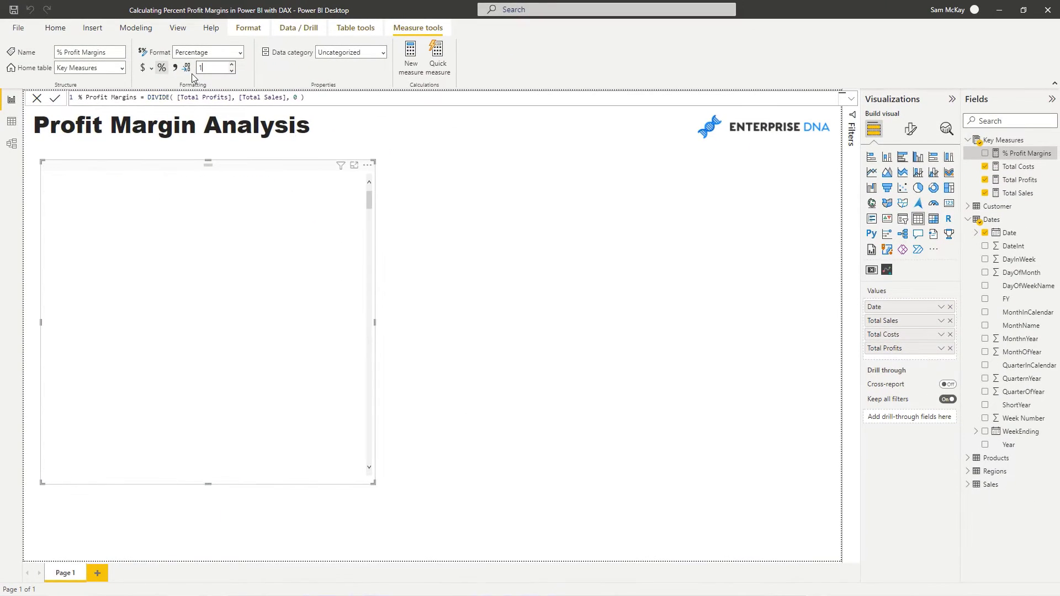
left_click_drag(1027, 153, 370, 255)
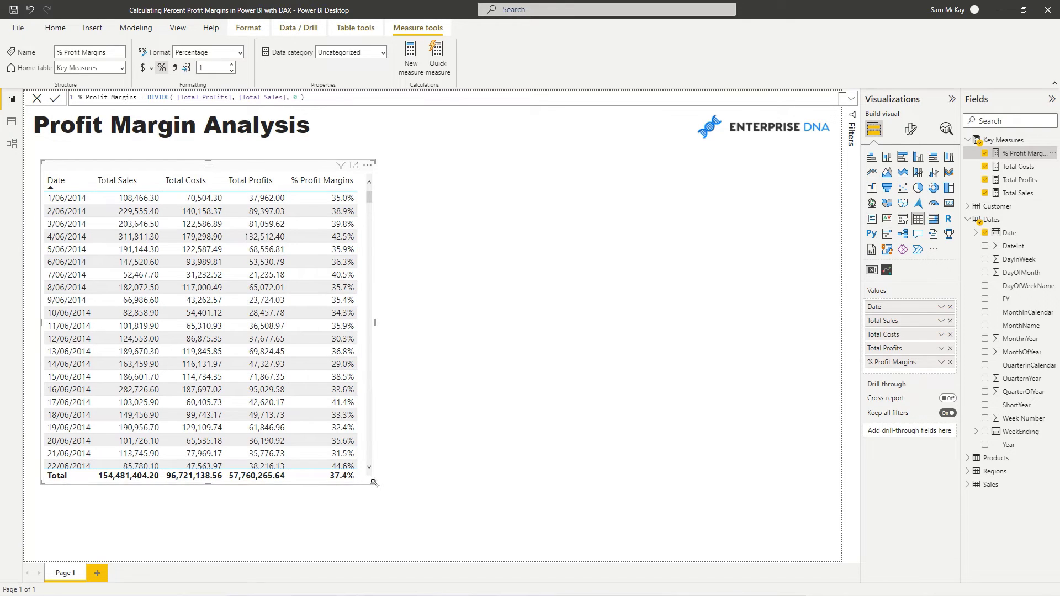
left_click_drag(375, 485, 379, 495)
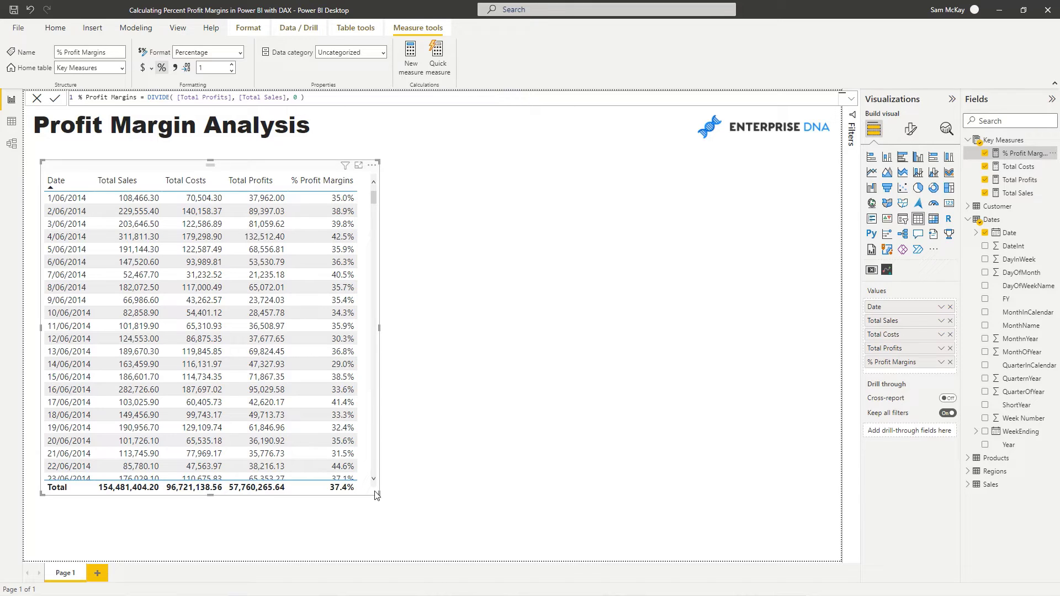
left_click_drag(379, 493, 399, 497)
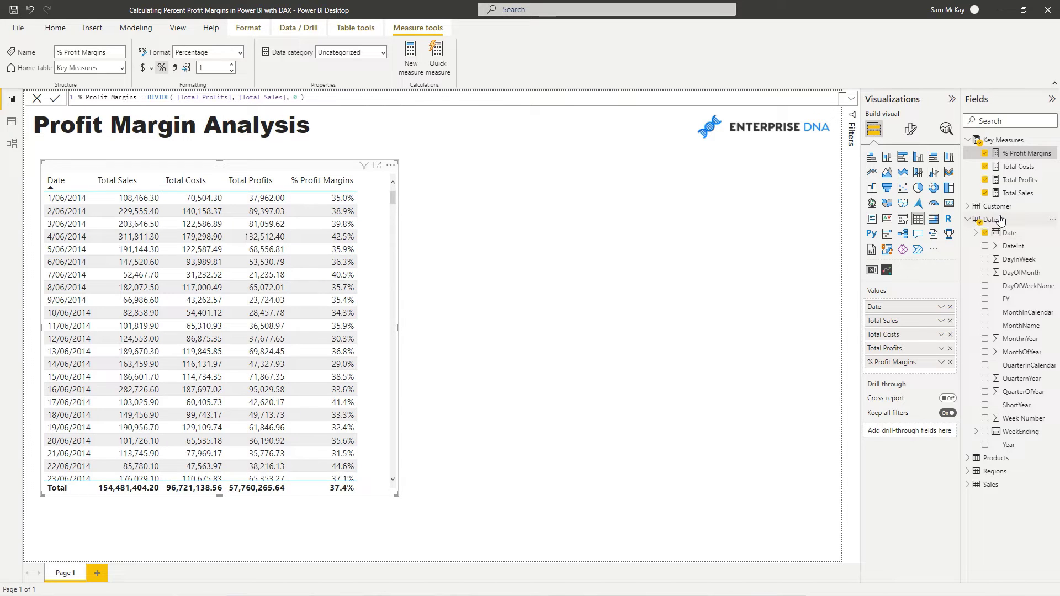
- Build a compact table of Customer Names with their % Profit Margins
left_click(980, 208)
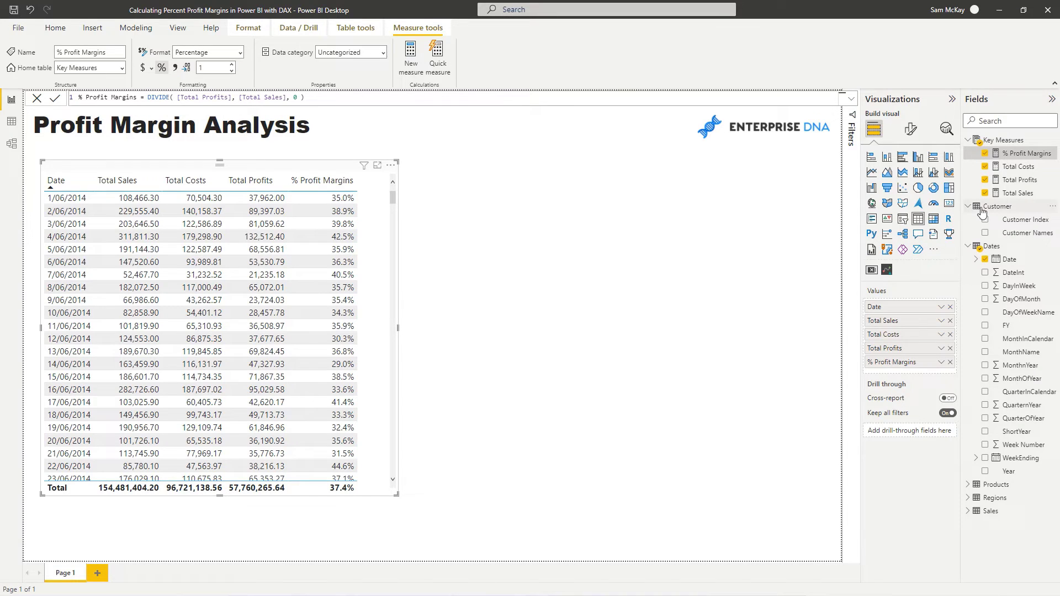
left_click(1025, 234)
left_click_drag(759, 492, 591, 337)
left_click_drag(1012, 161, 912, 315)
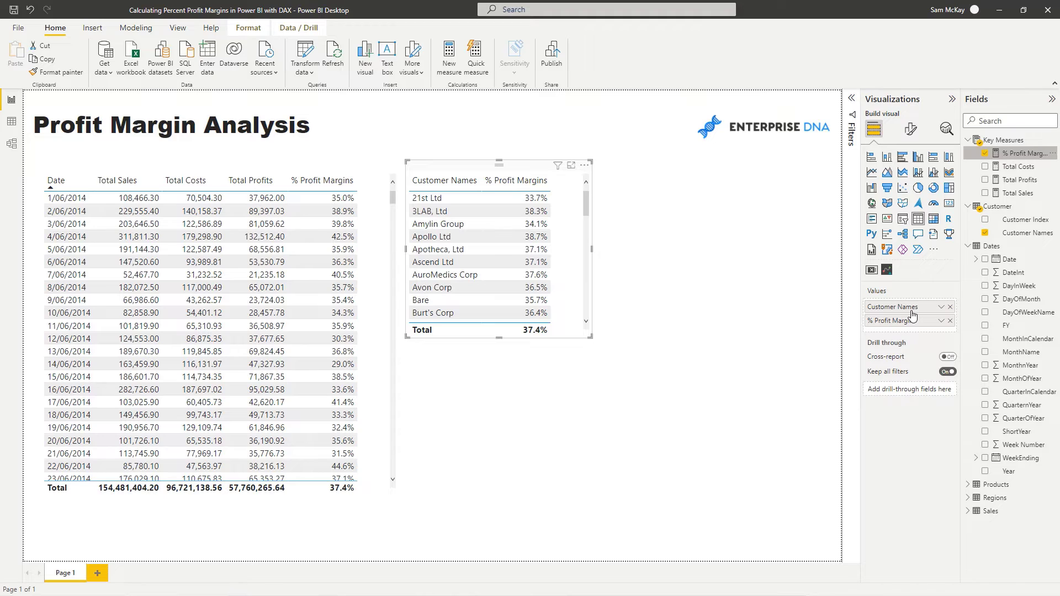
left_click_drag(448, 167, 445, 174)
- Convert the customer table to a bar chart sorted by descending margin
left_click(872, 157)
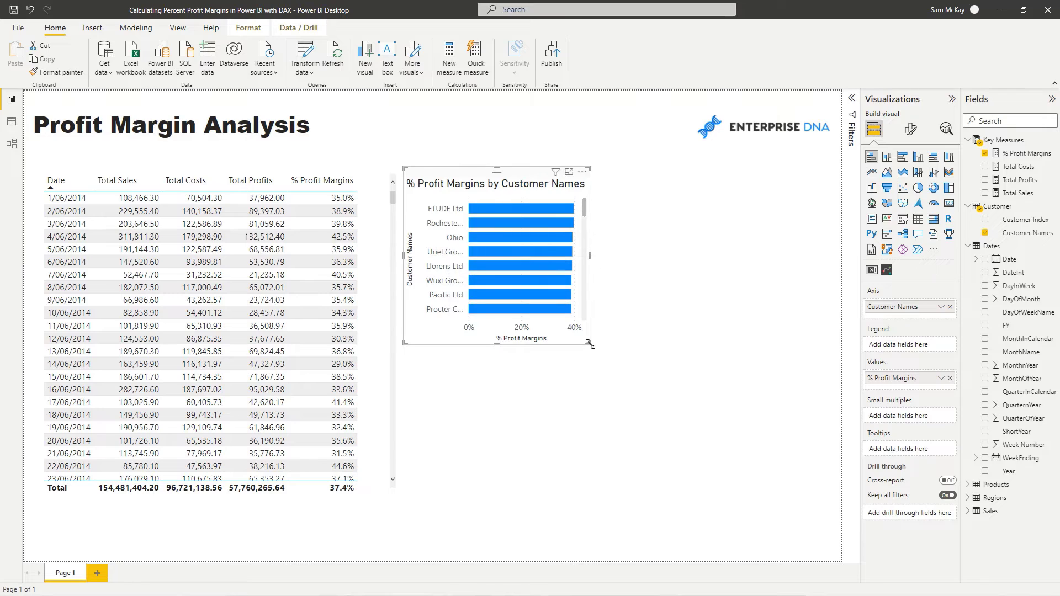
left_click_drag(590, 344, 594, 347)
left_click(587, 172)
mouse_move(629, 243)
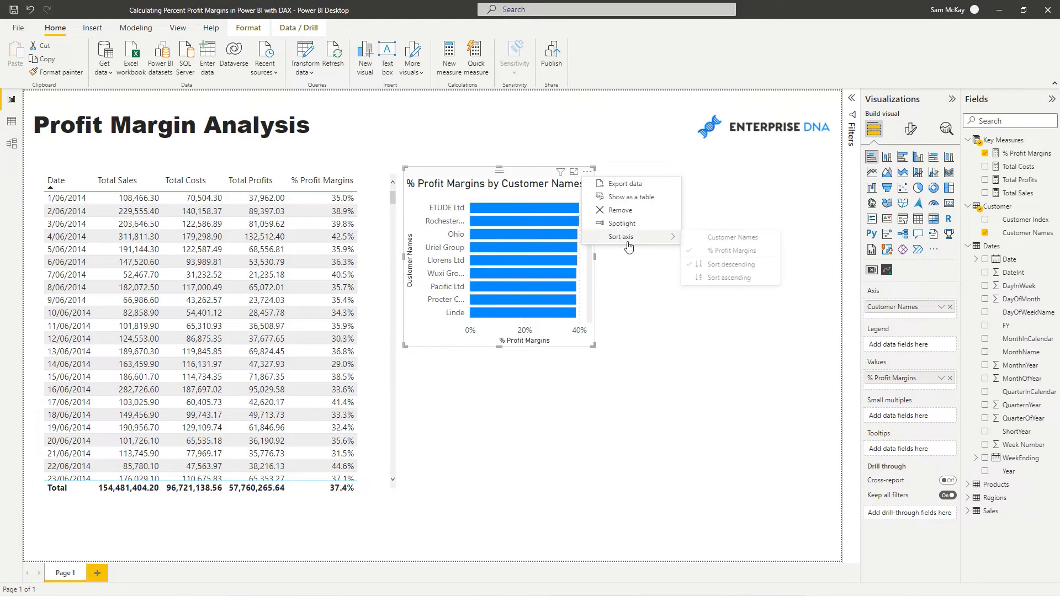
left_click(731, 264)
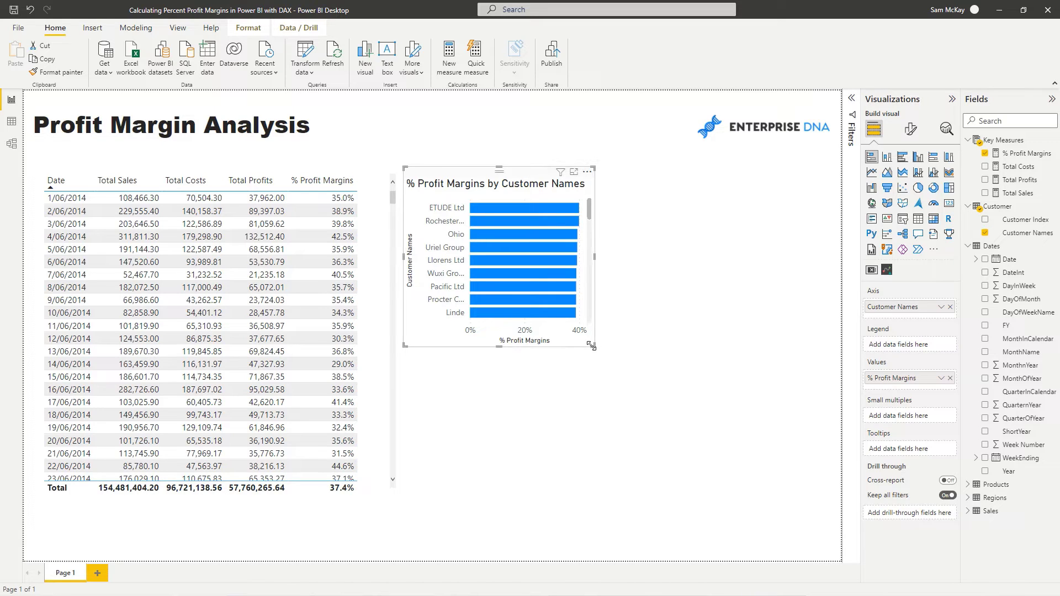
- Shrink the customer chart slightly and place a duplicate of the date table beside the original
left_click_drag(594, 346, 593, 341)
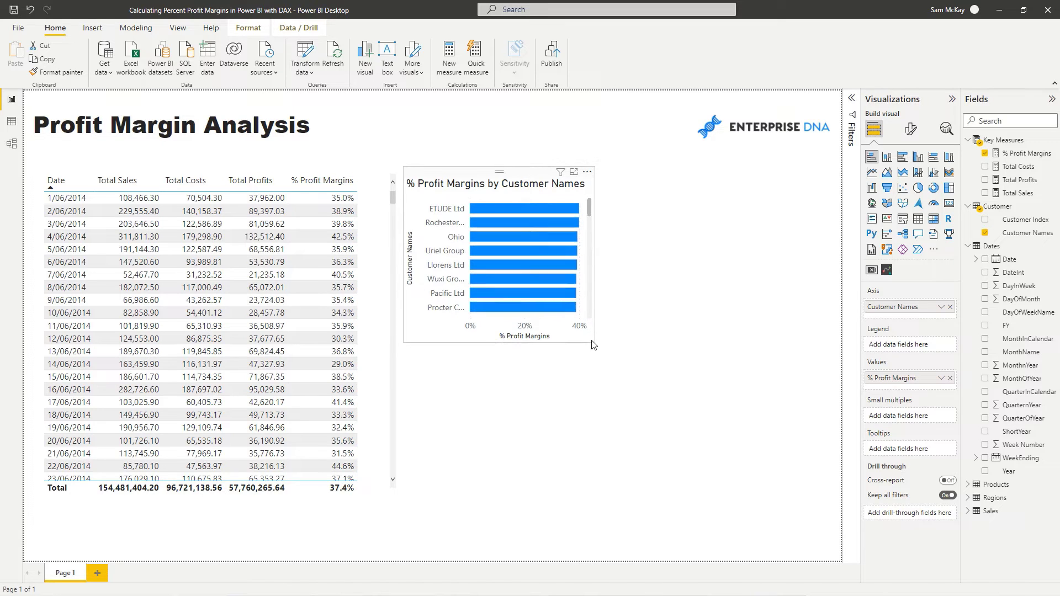
left_click(305, 169)
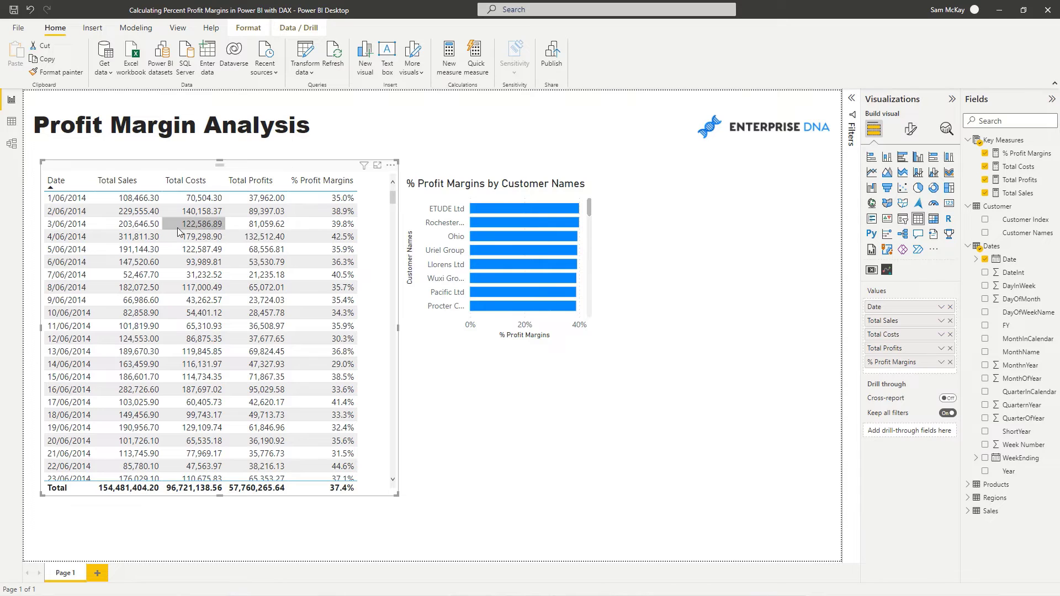
key("ctrl+c")
key("ctrl+v")
left_click_drag(249, 176, 606, 178)
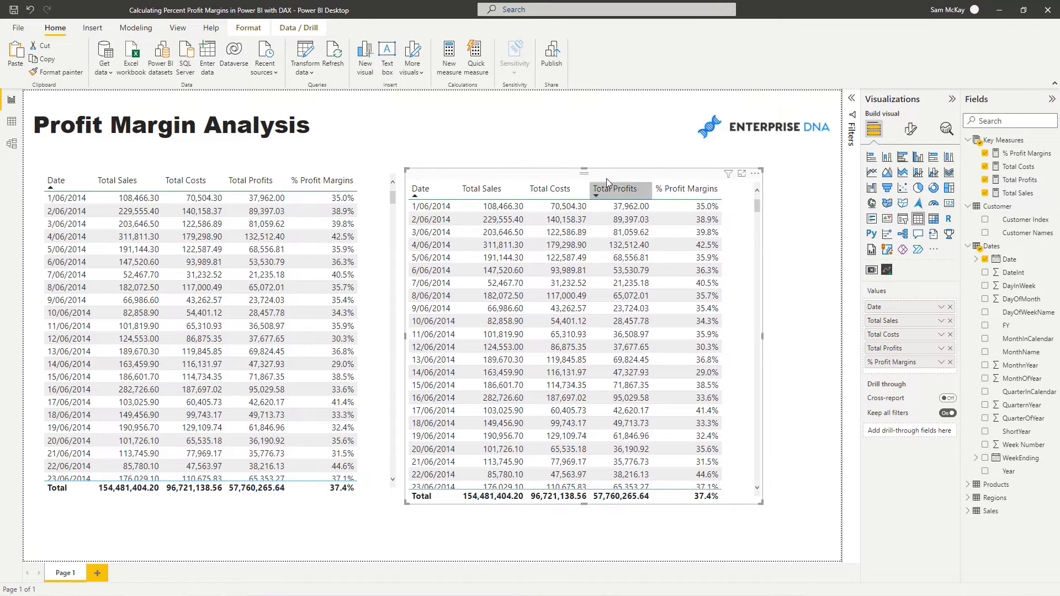
- Remove Total Profits and Total Costs from the copy and widen it as a Sales and Margin line chart
left_click(950, 348)
left_click(949, 335)
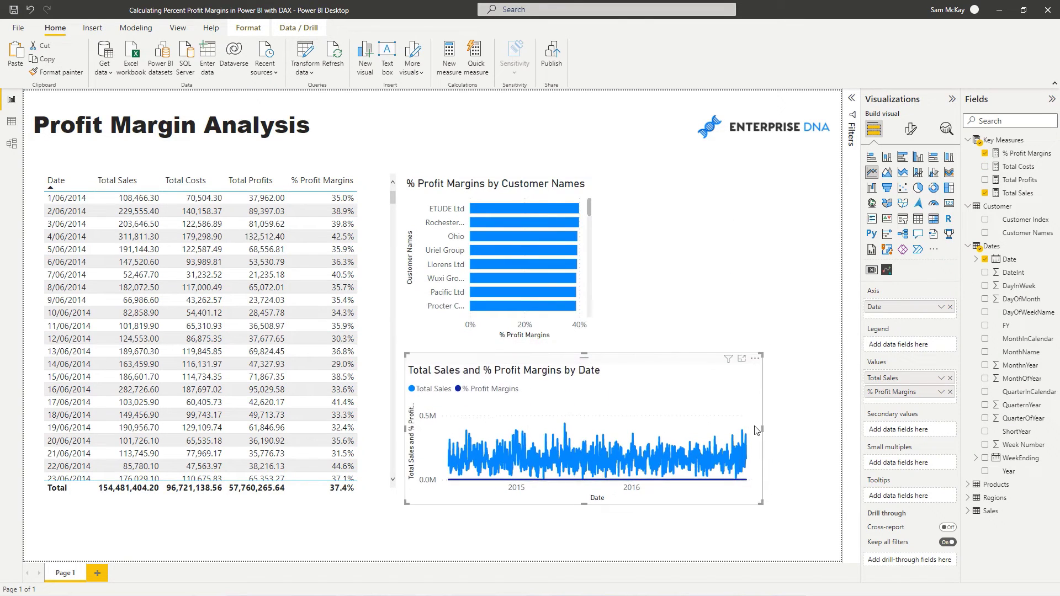
left_click_drag(760, 430, 807, 435)
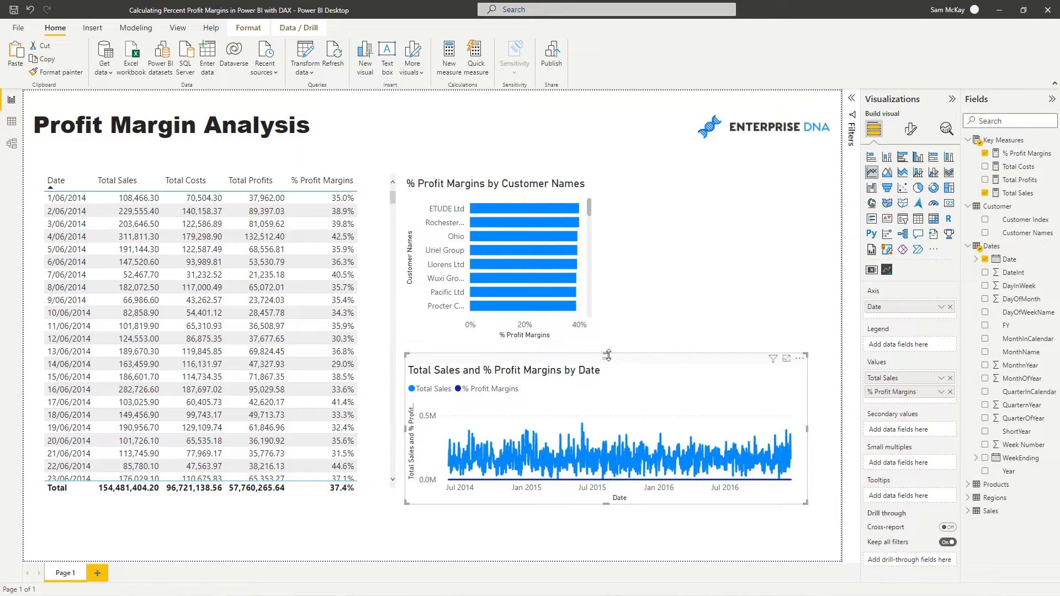
left_click(585, 299)
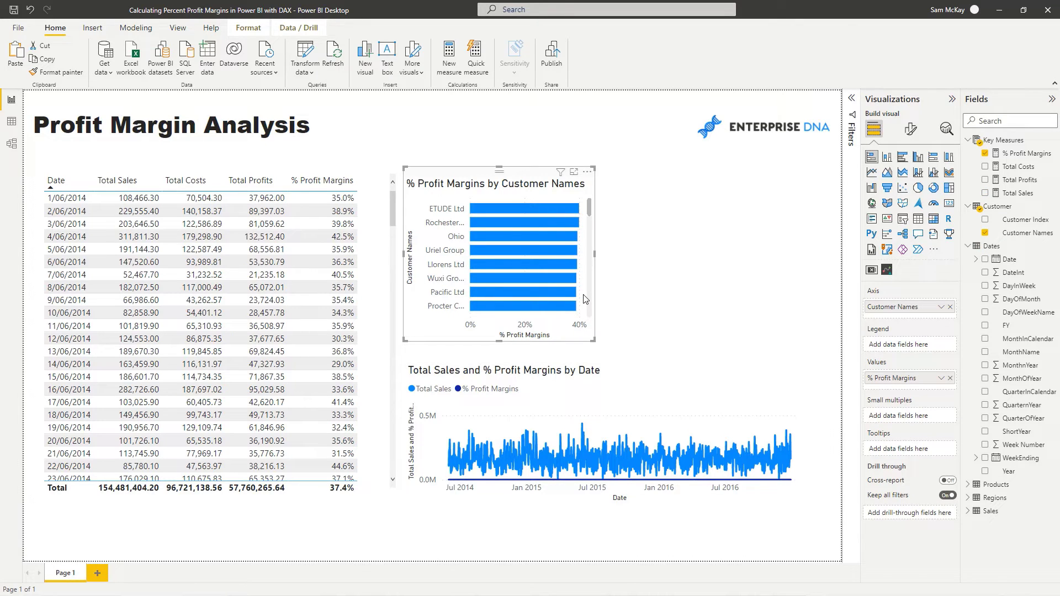
- Copy the customer margin bar chart to its right and swap its axis from Customer Names to Product Name
left_click_drag(585, 299, 592, 305)
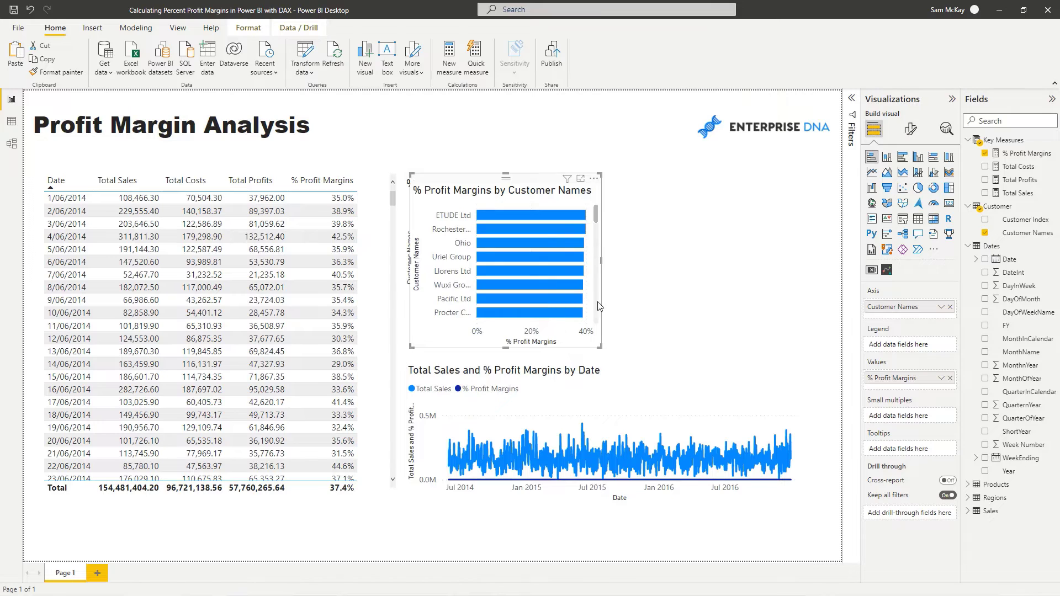
left_click_drag(478, 182, 685, 185)
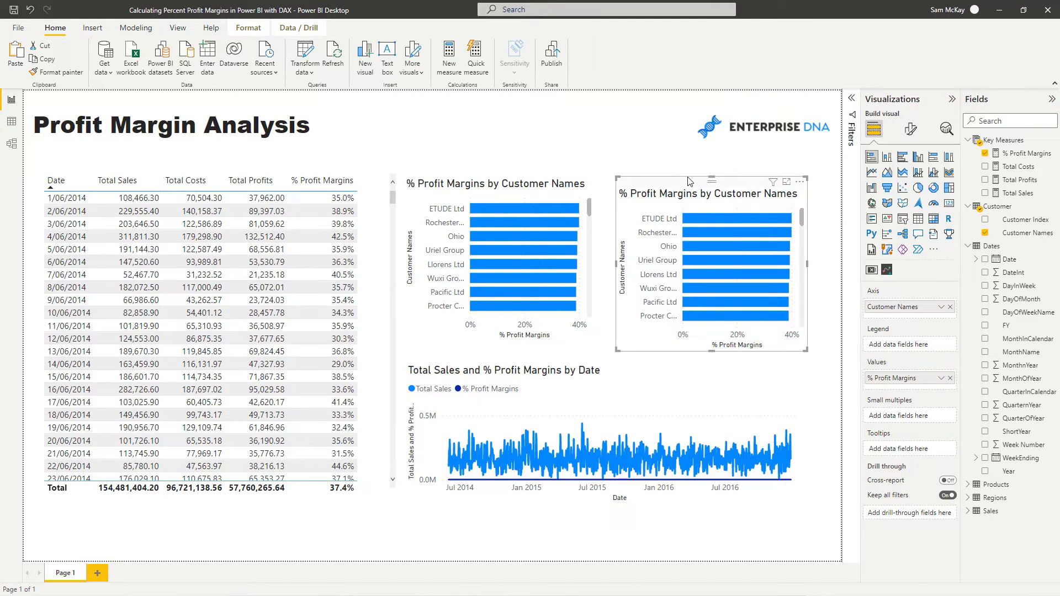
left_click(968, 245)
left_click(968, 205)
left_click(968, 232)
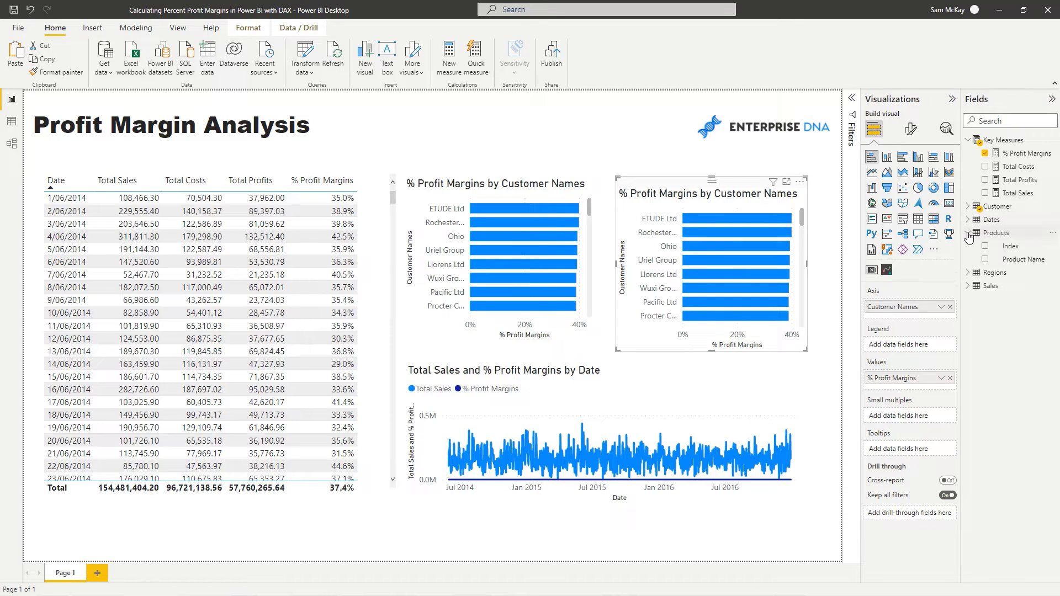
left_click_drag(1019, 267, 913, 314)
left_click(950, 308)
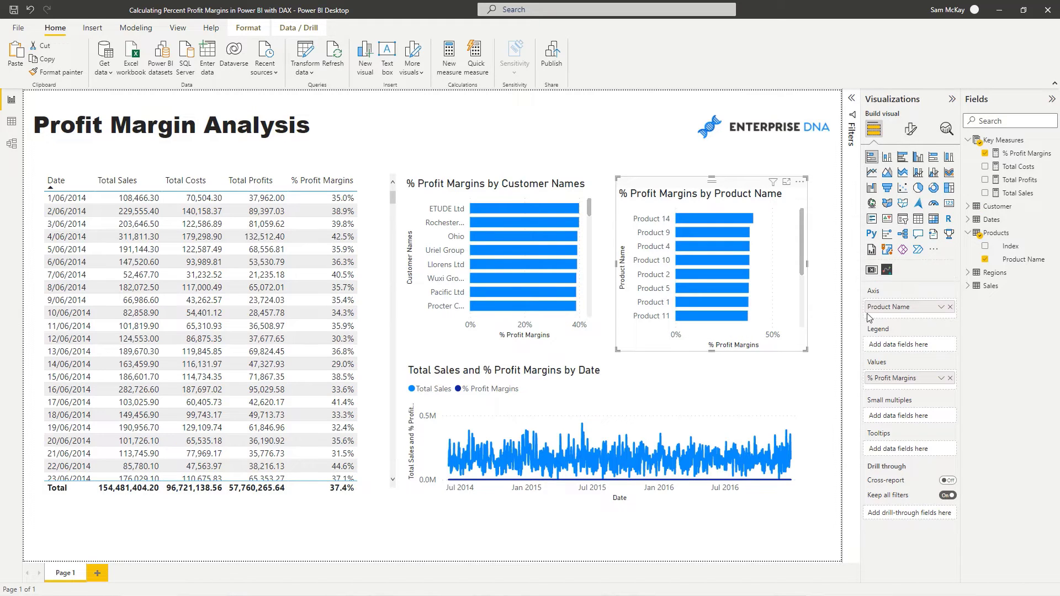
left_click(911, 130)
- Turn on product-bar data labels, cross-filter by Products 14, 4, 10 and 2, then clear the filter
left_click(946, 384)
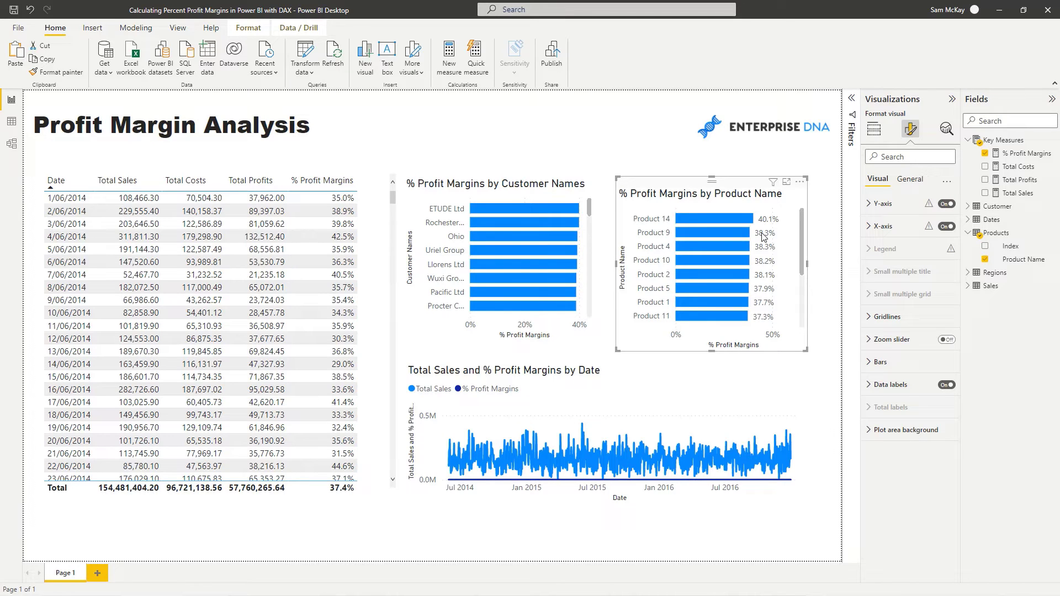
left_click(734, 221)
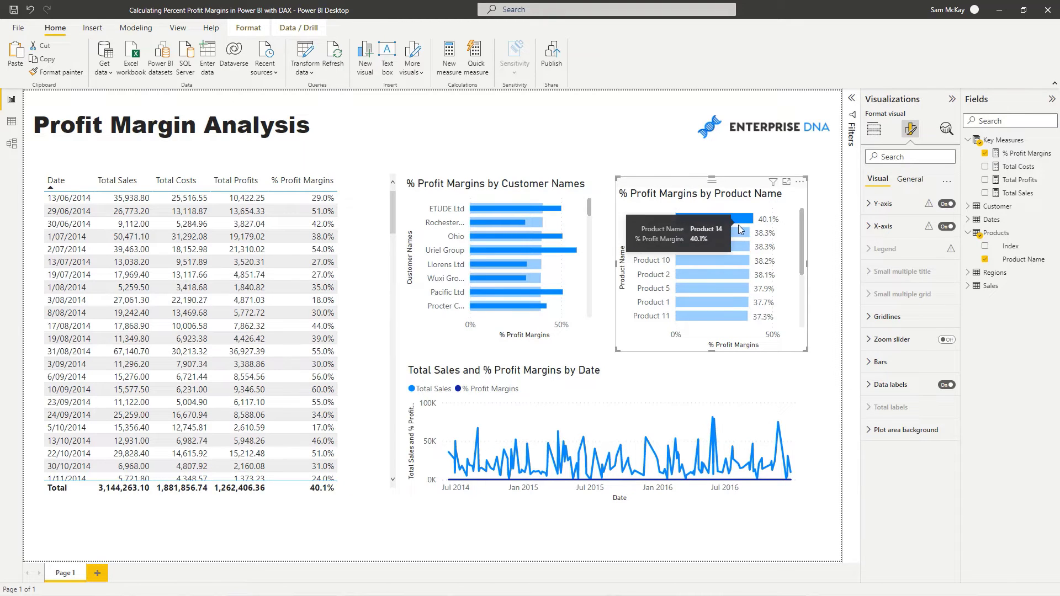
left_click(743, 247)
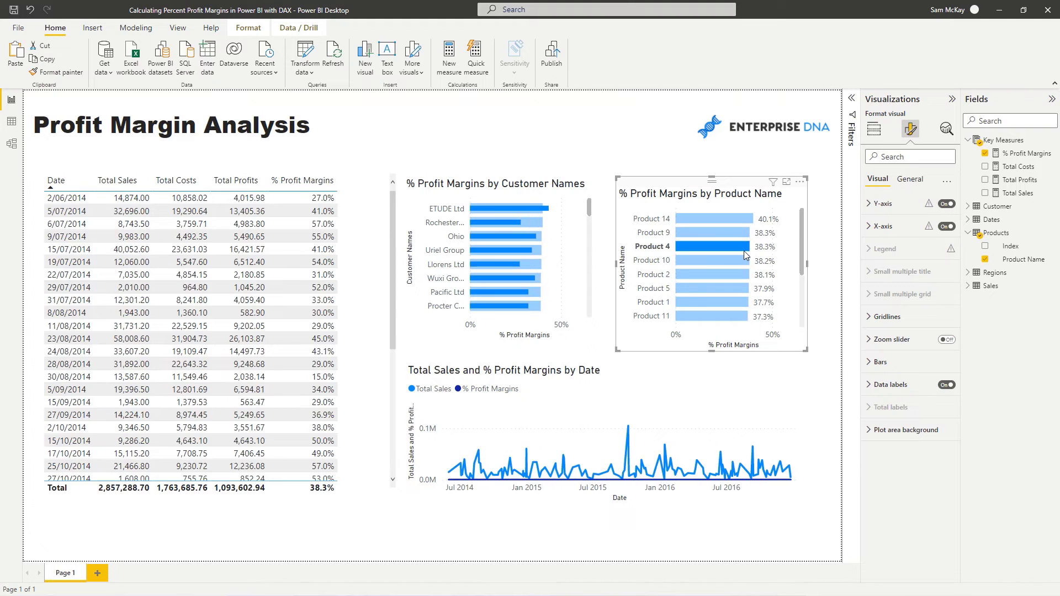
left_click(743, 262)
left_click(741, 273)
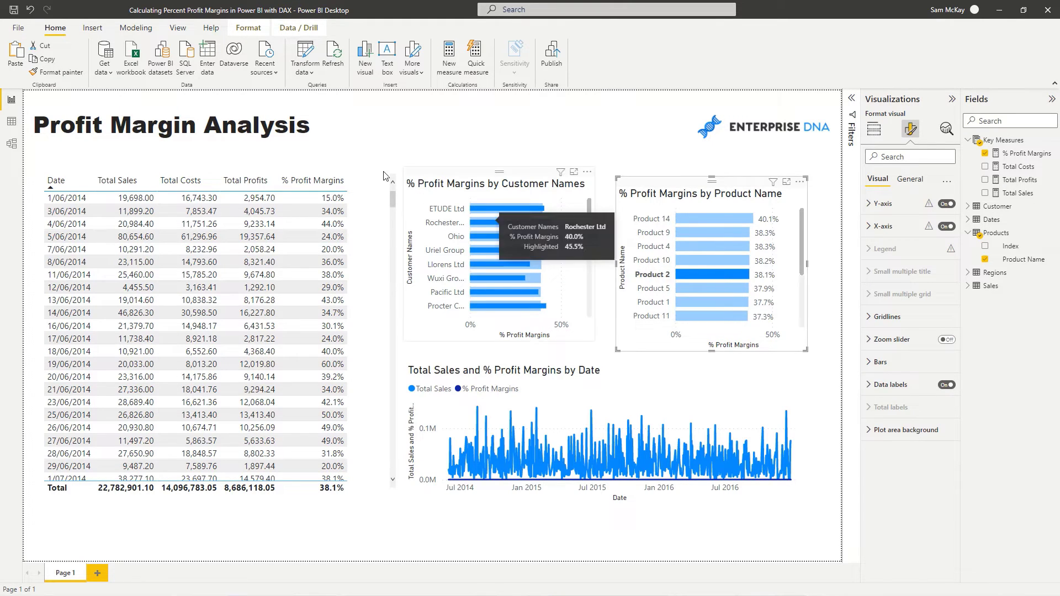
left_click(379, 188)
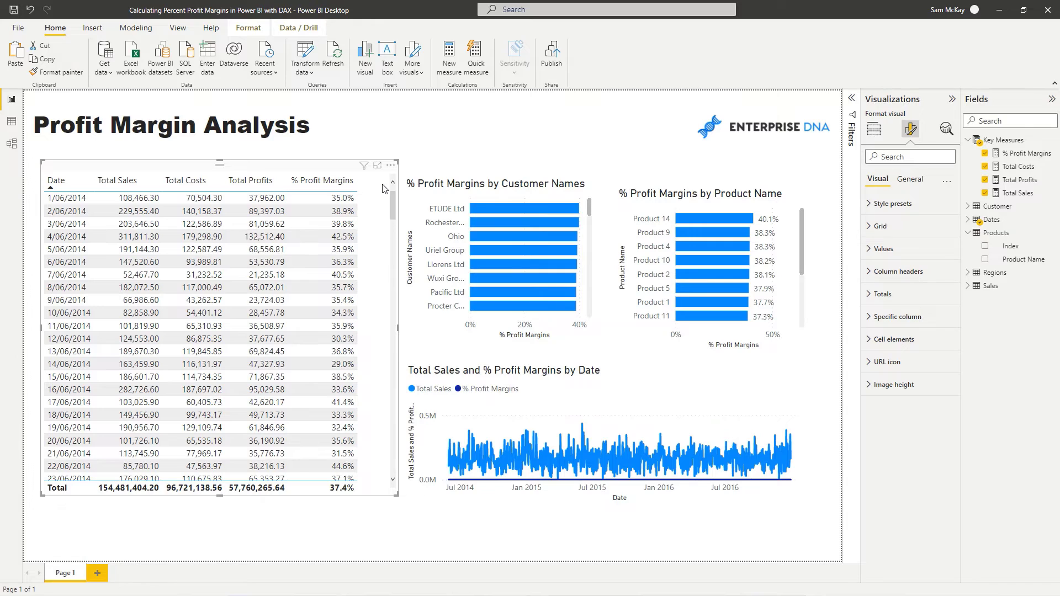
mouse_move(731, 262)
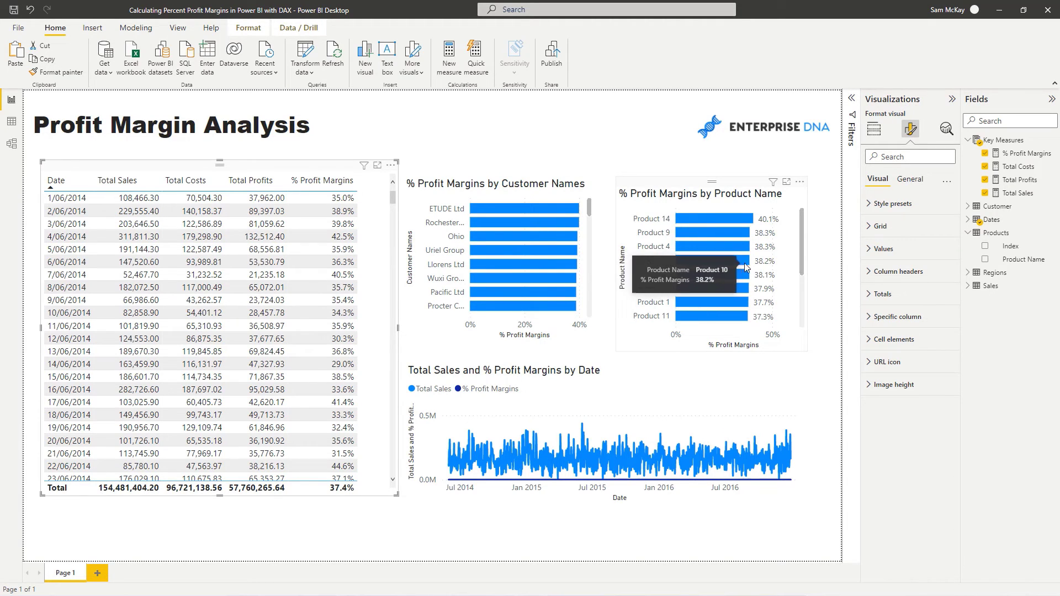
- Colour the line chart's % Profit Margins line dark navy
left_click(784, 386)
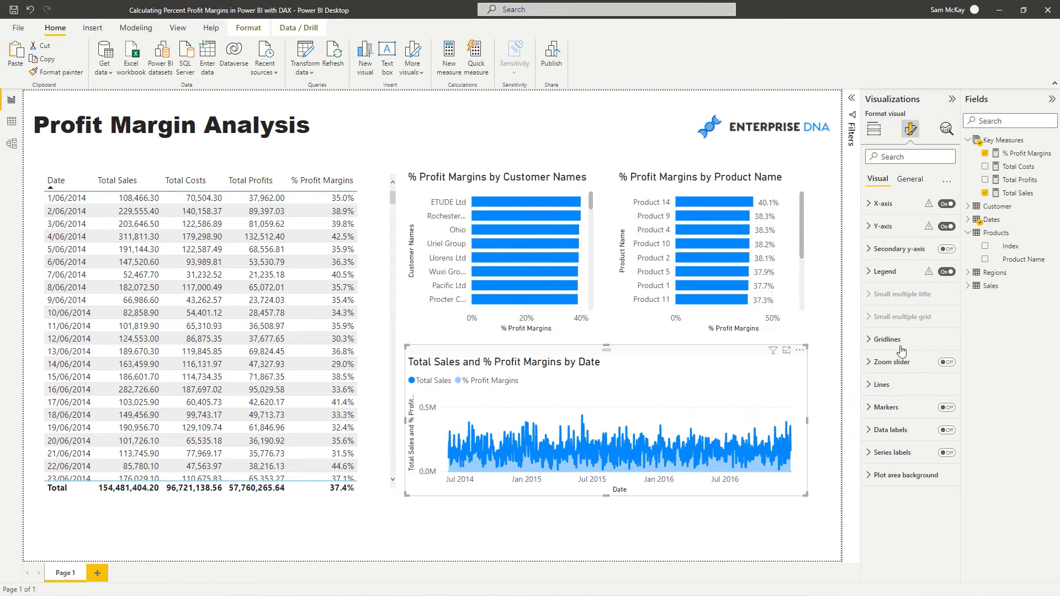
left_click(882, 387)
scroll(885, 452, "down", 2)
scroll(885, 452, "down", 3)
left_click(881, 402)
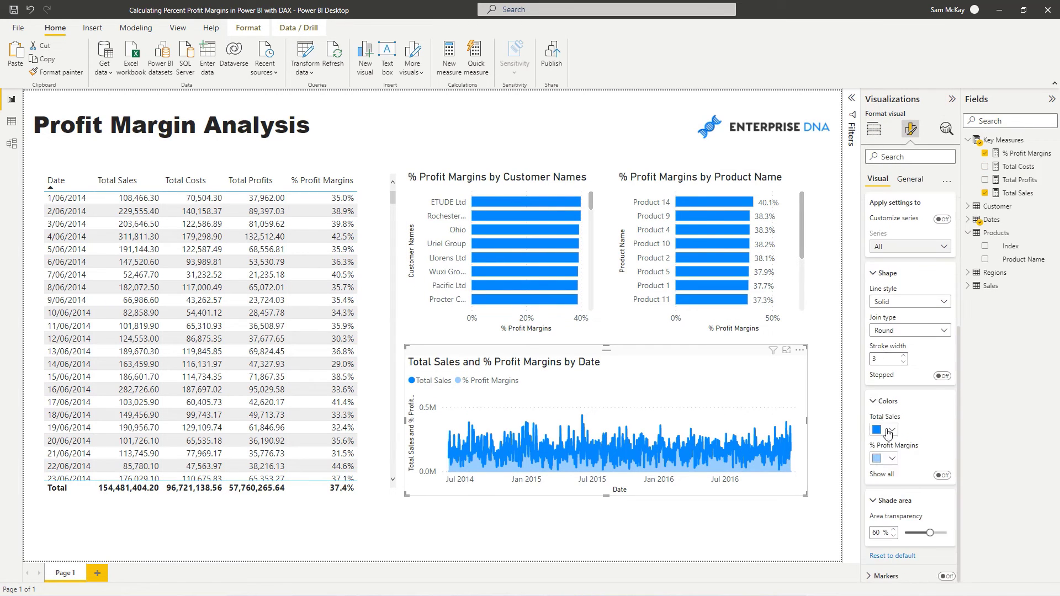
left_click(894, 457)
left_click(931, 355)
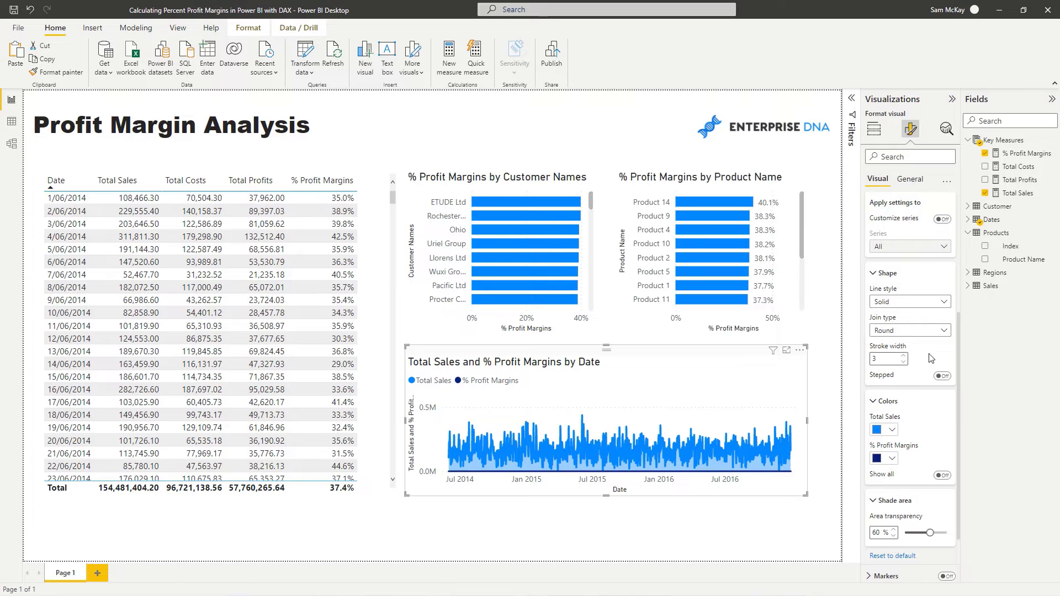
- Colour the Product Name chart's margin bars dark blue
left_click(791, 253)
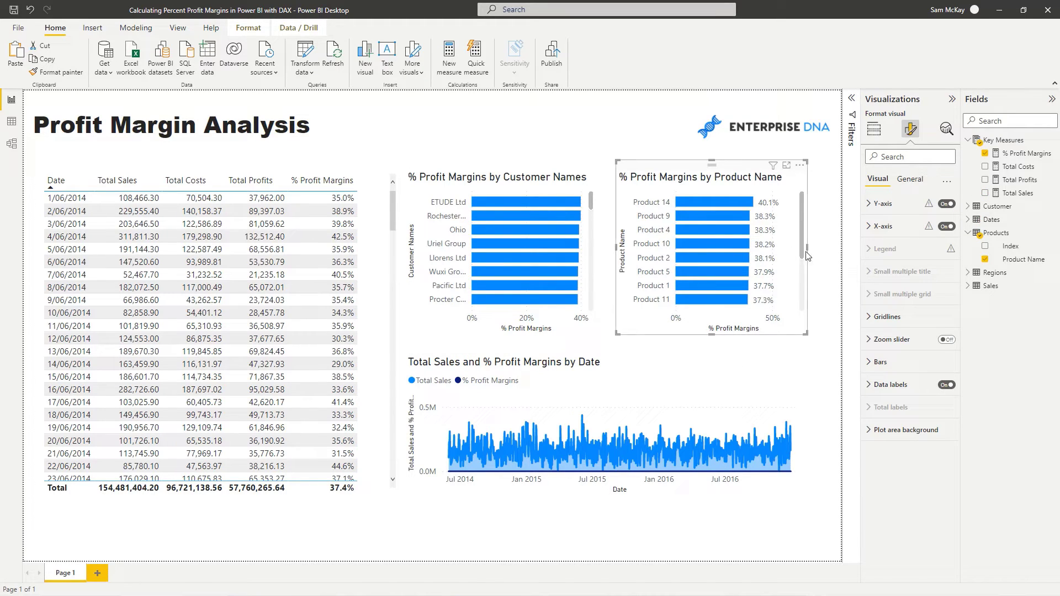
left_click(880, 362)
left_click(890, 413)
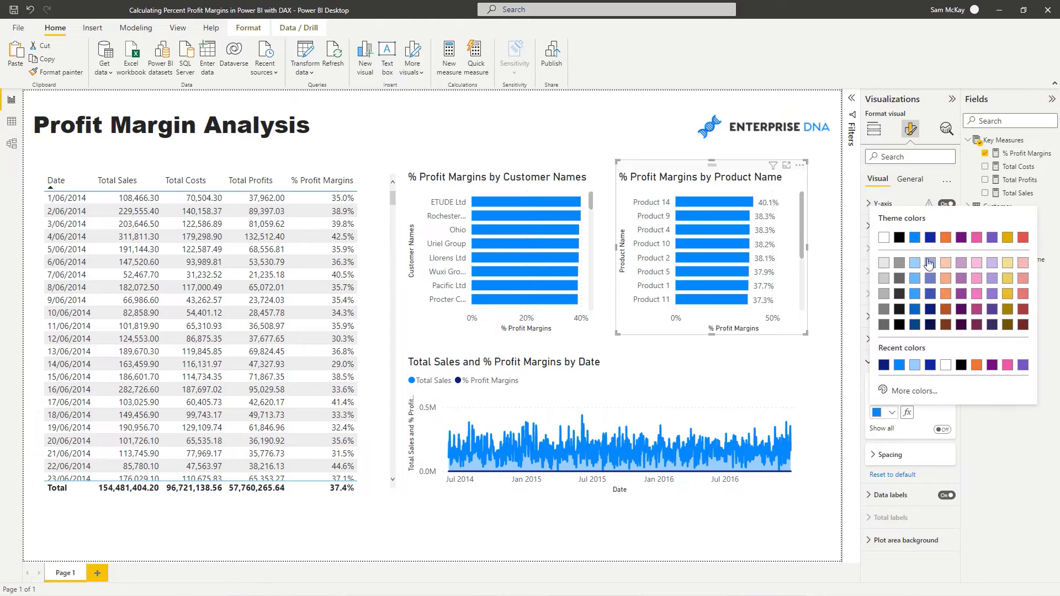
left_click(931, 238)
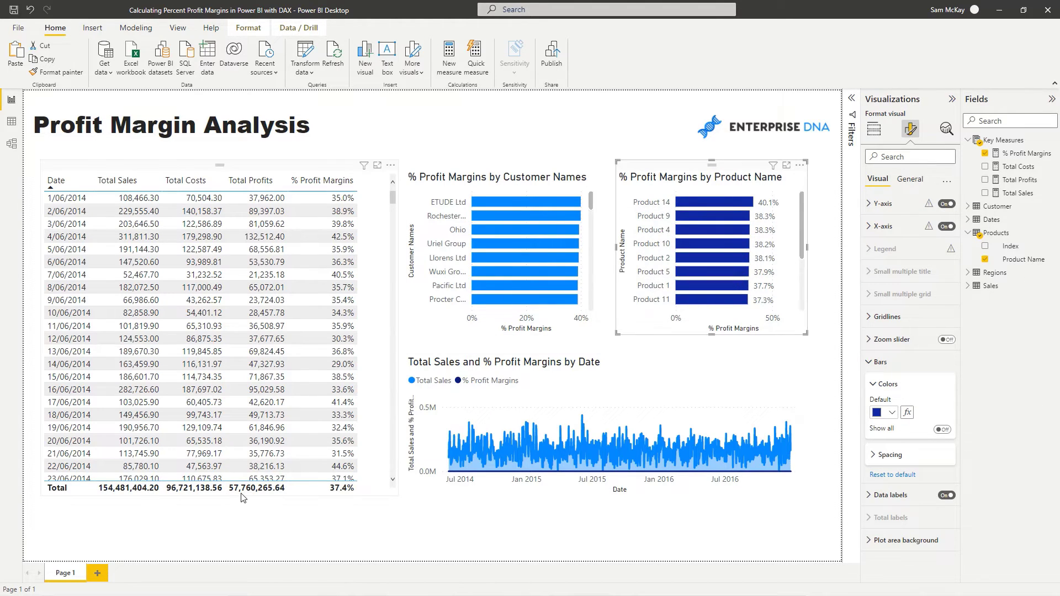
- Shorten the date table and move a narrowed copy of the trend chart beneath it
left_click_drag(241, 497, 224, 355)
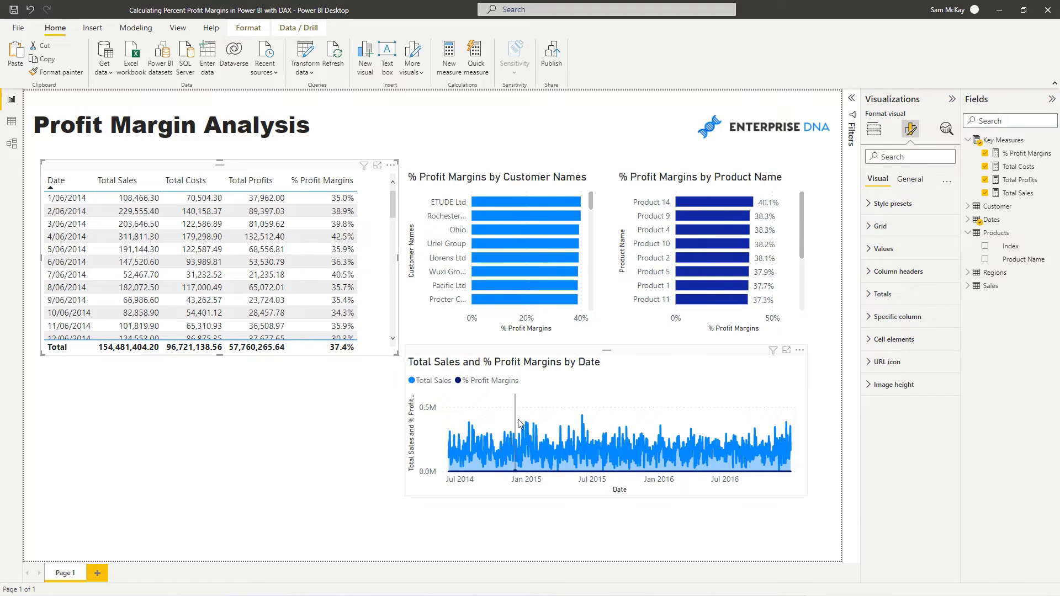
left_click_drag(534, 361, 521, 373)
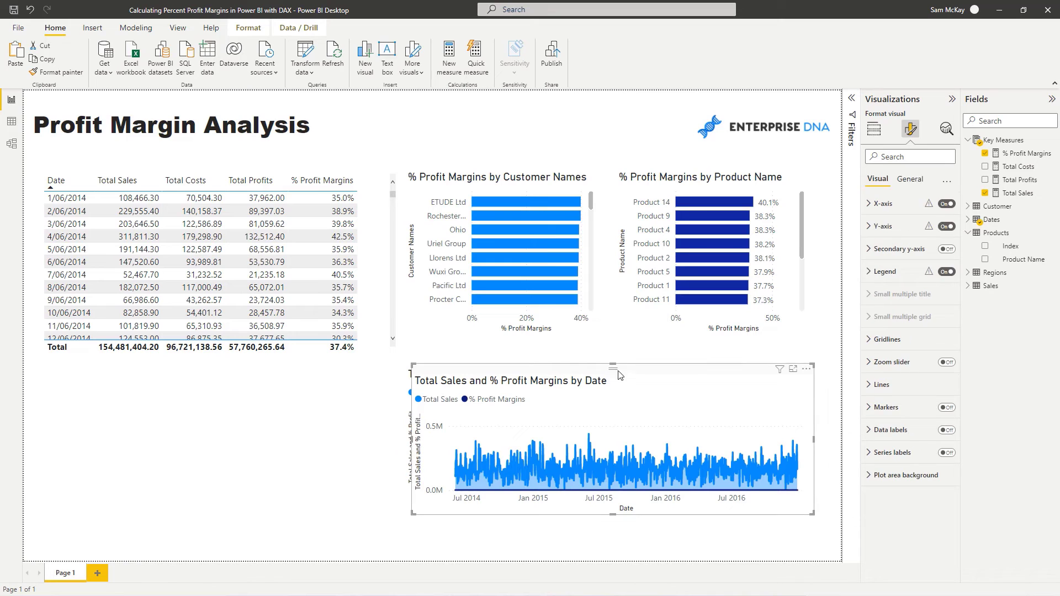
left_click_drag(583, 367, 219, 377)
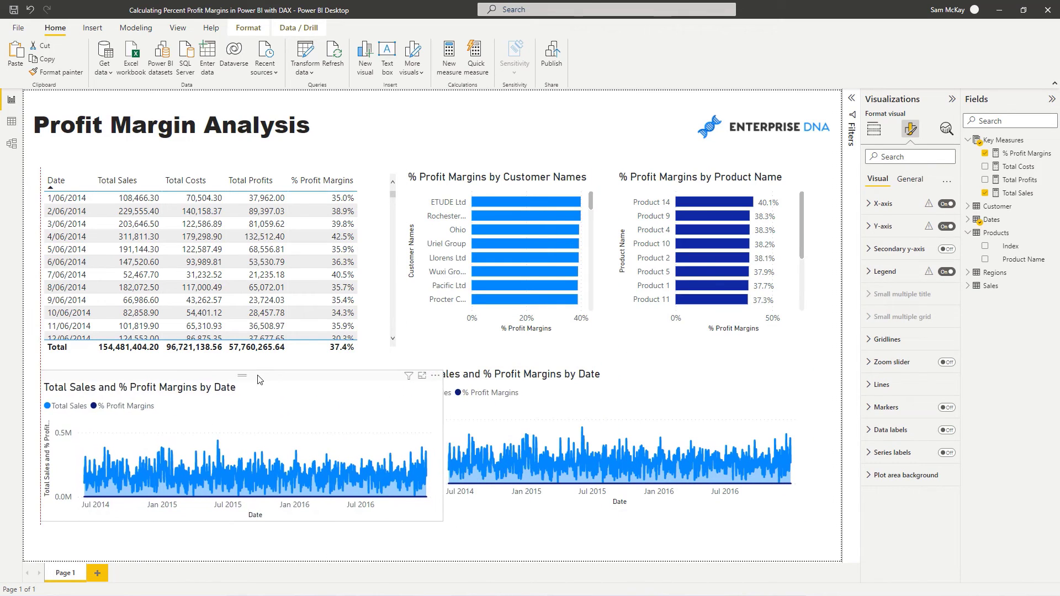
left_click_drag(442, 448, 386, 438)
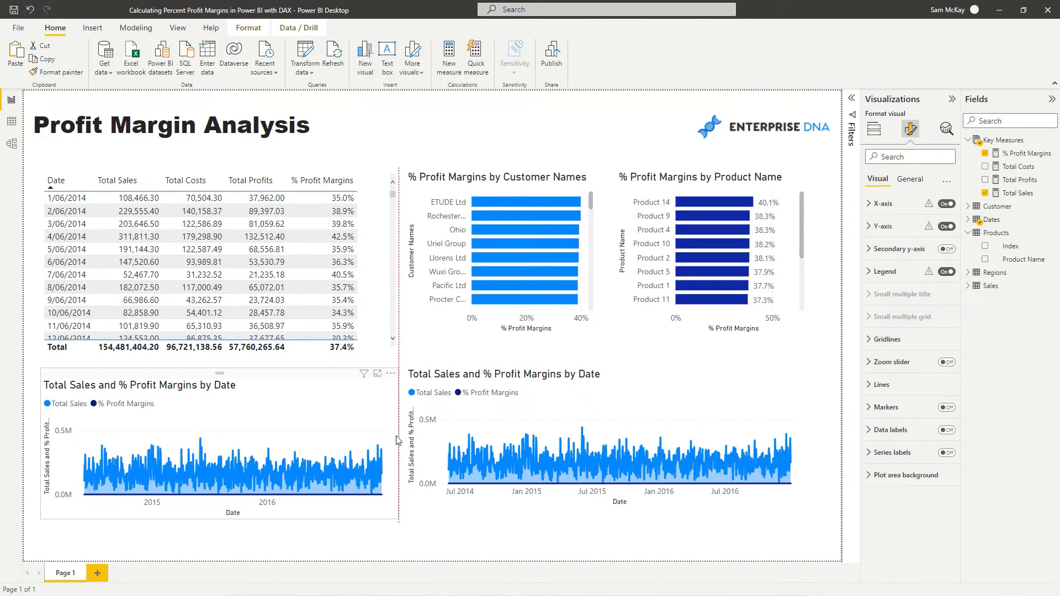
left_click(448, 396)
left_click(336, 381)
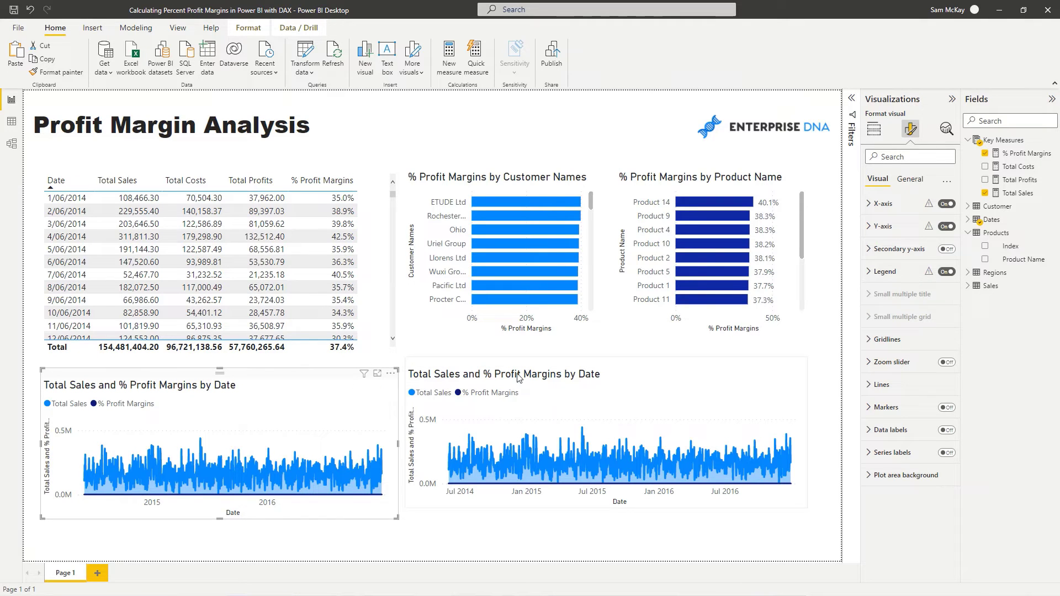
- Make the lower chart plot % Profit Margins by MonthInCalendar, without Total Sales
left_click(875, 130)
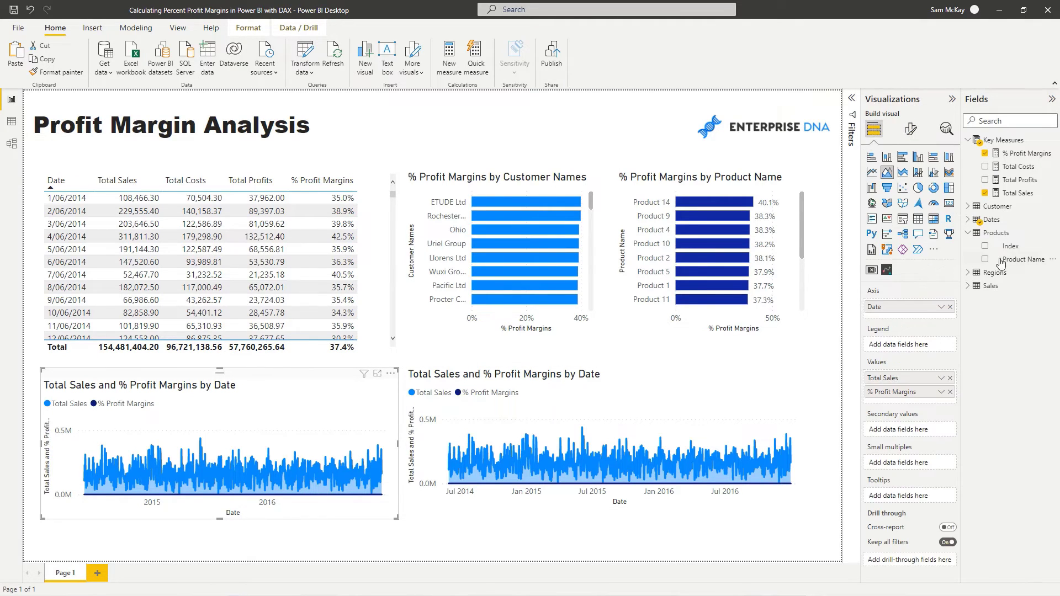
left_click(968, 220)
left_click_drag(1021, 318, 906, 307)
left_click(950, 378)
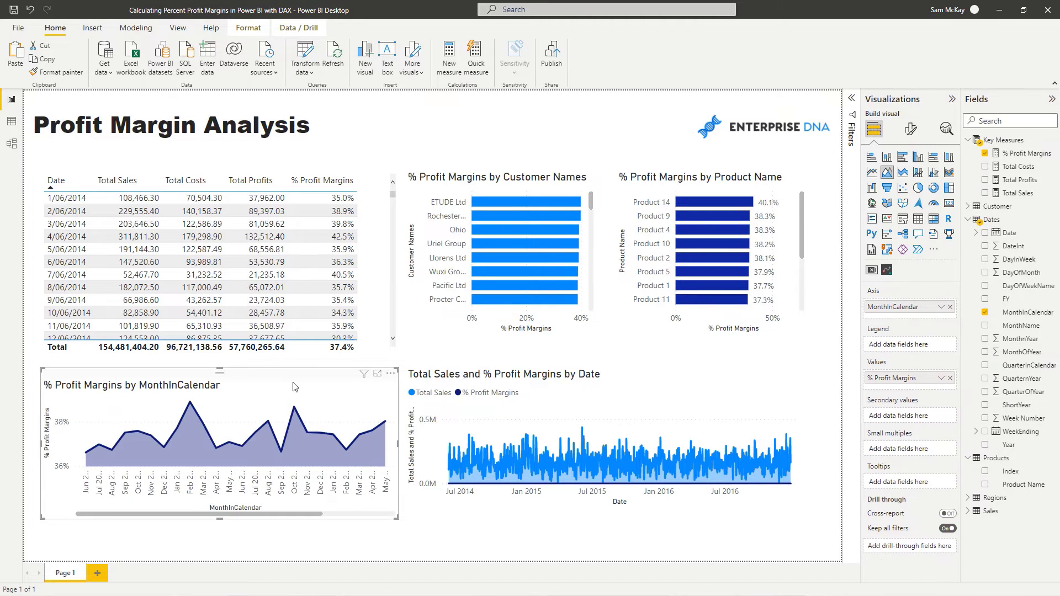
- In Data view, set the Dates table's MonthInCalendar column to sort by MonthnYear
left_click(9, 124)
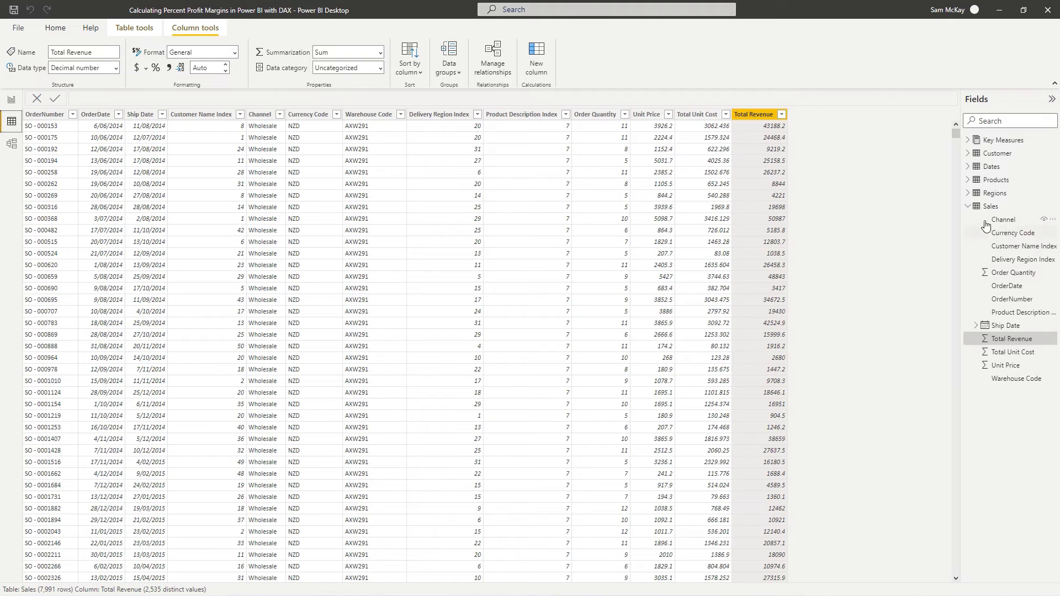
left_click(987, 170)
left_click(991, 166)
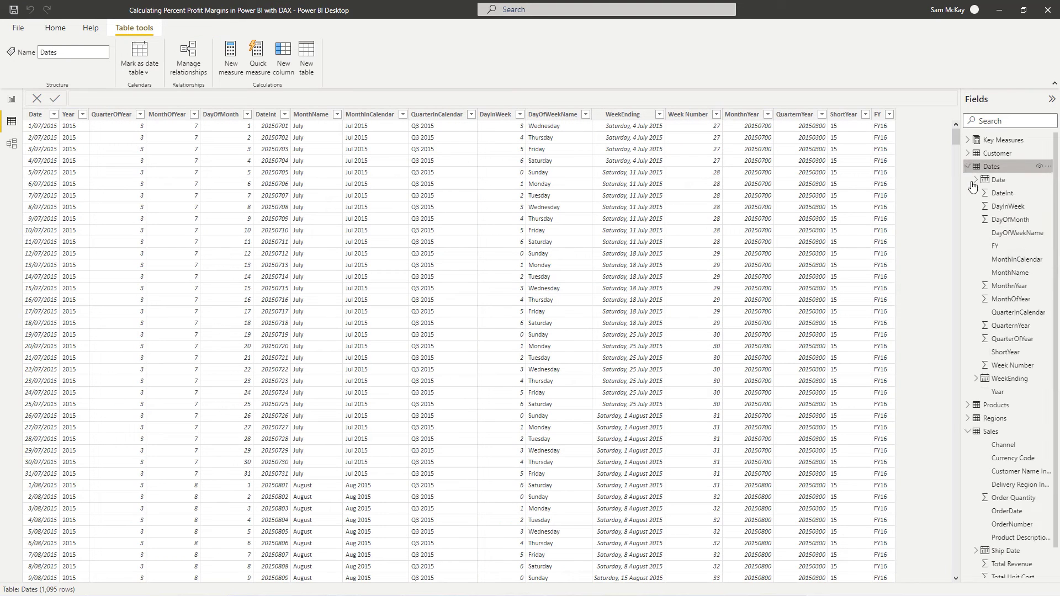
left_click(1017, 259)
left_click(411, 71)
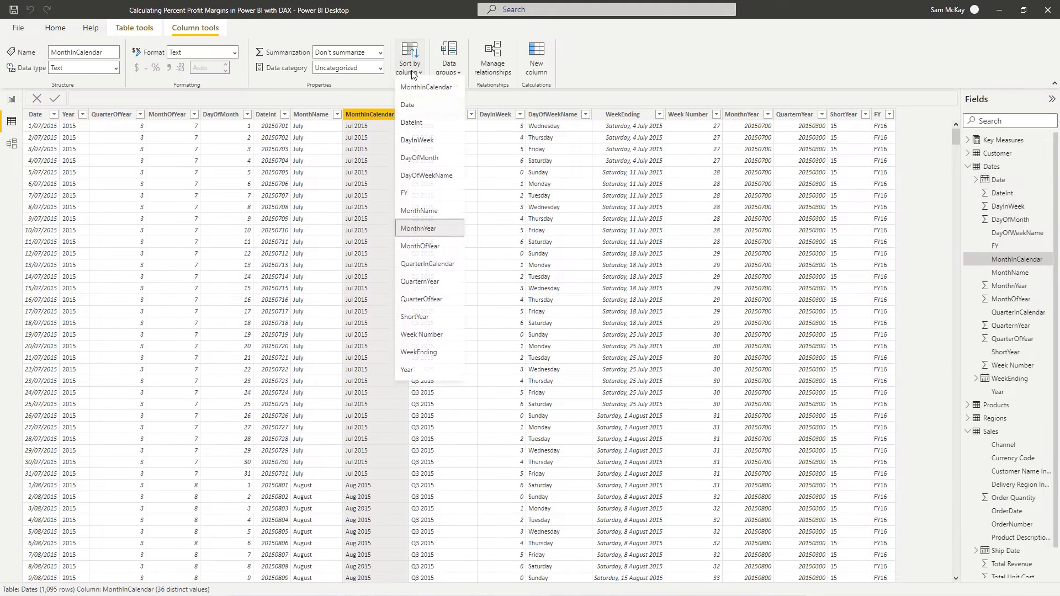
left_click(422, 229)
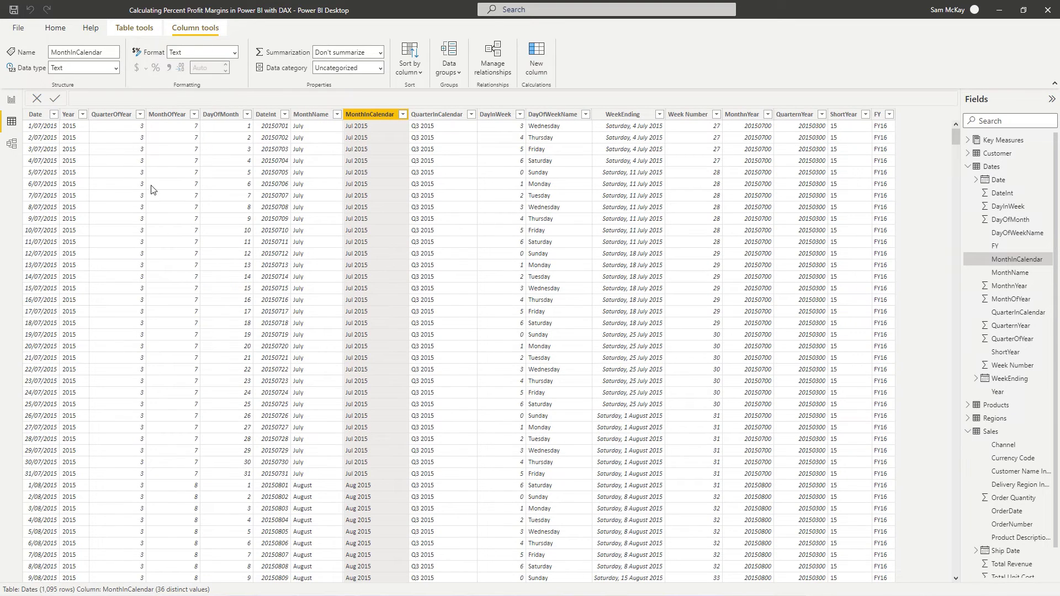
left_click(11, 100)
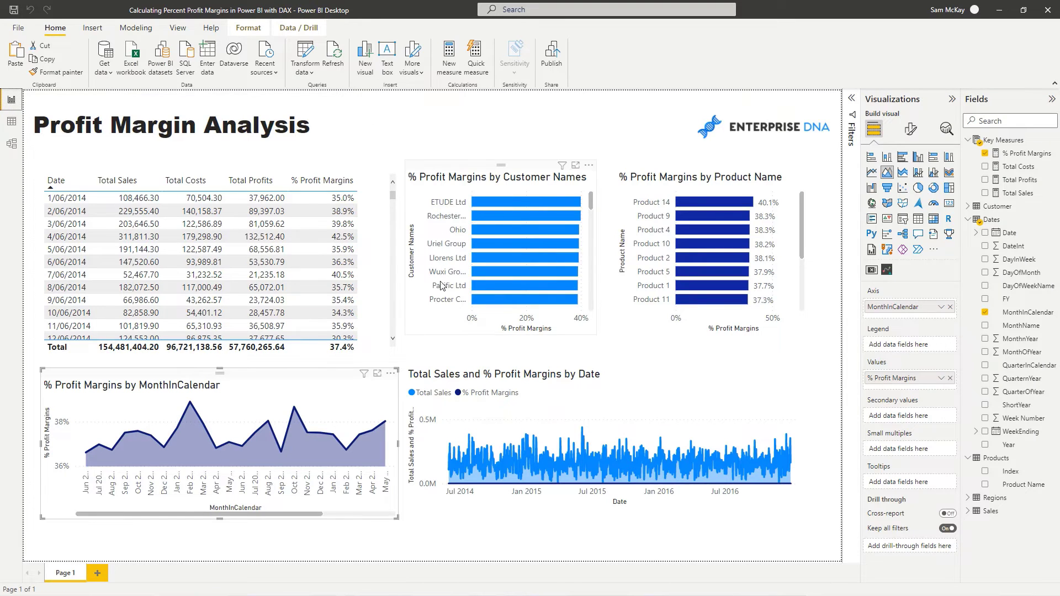
- Convert the monthly % Profit Margins chart to a clustered column chart and adjust its size
left_click_drag(398, 444, 393, 445)
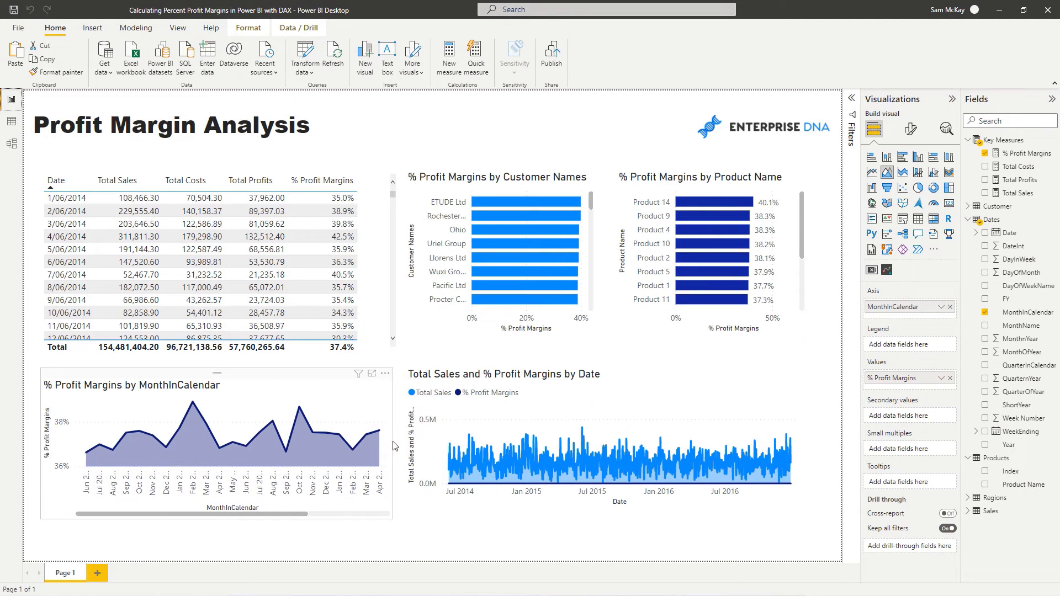
left_click(885, 157)
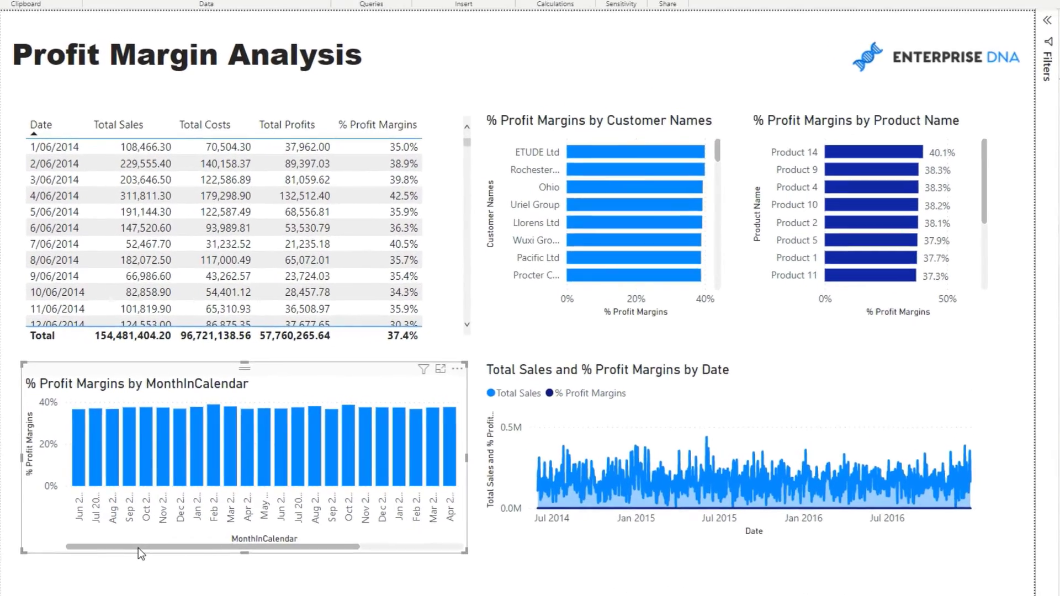
left_click_drag(133, 516, 172, 521)
left_click_drag(190, 563, 141, 554)
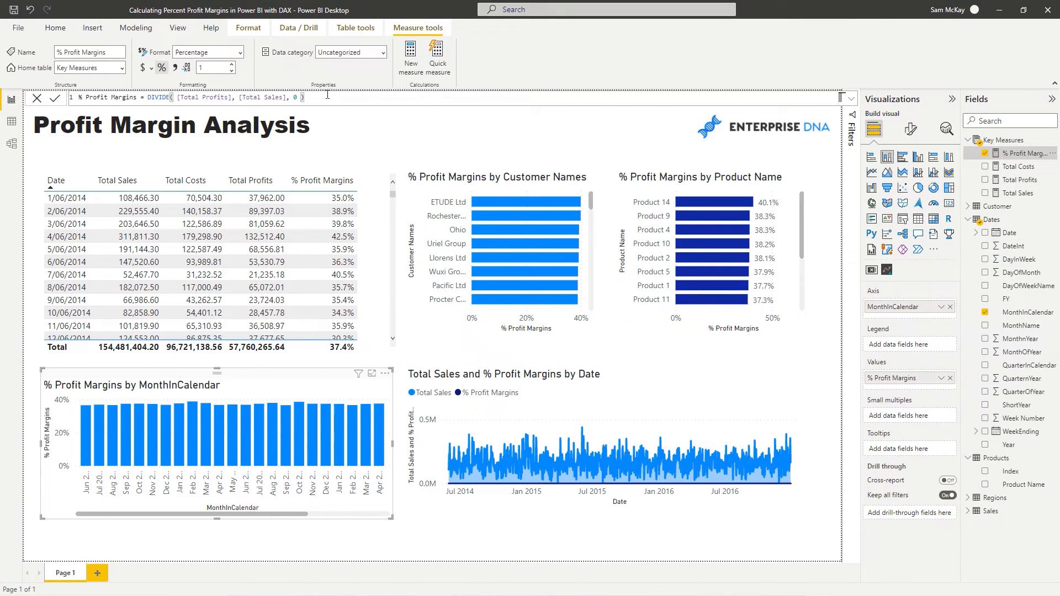
- Inspect the DAX for % Profit Margins, Total Sales, Total Costs and Total Profits, ending on Total Sales
left_click_drag(325, 97, 232, 98)
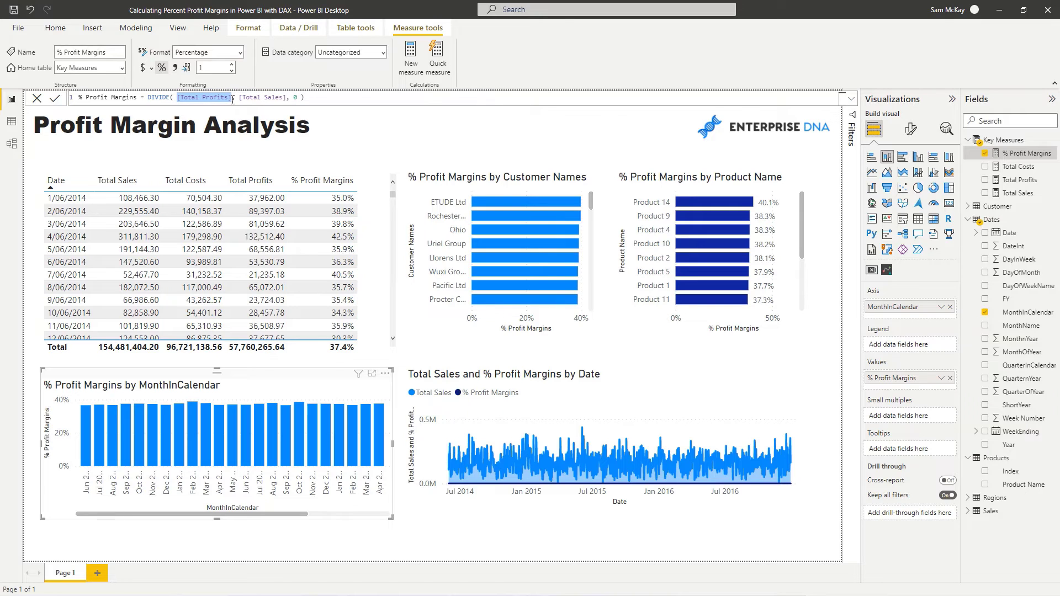
left_click(362, 97)
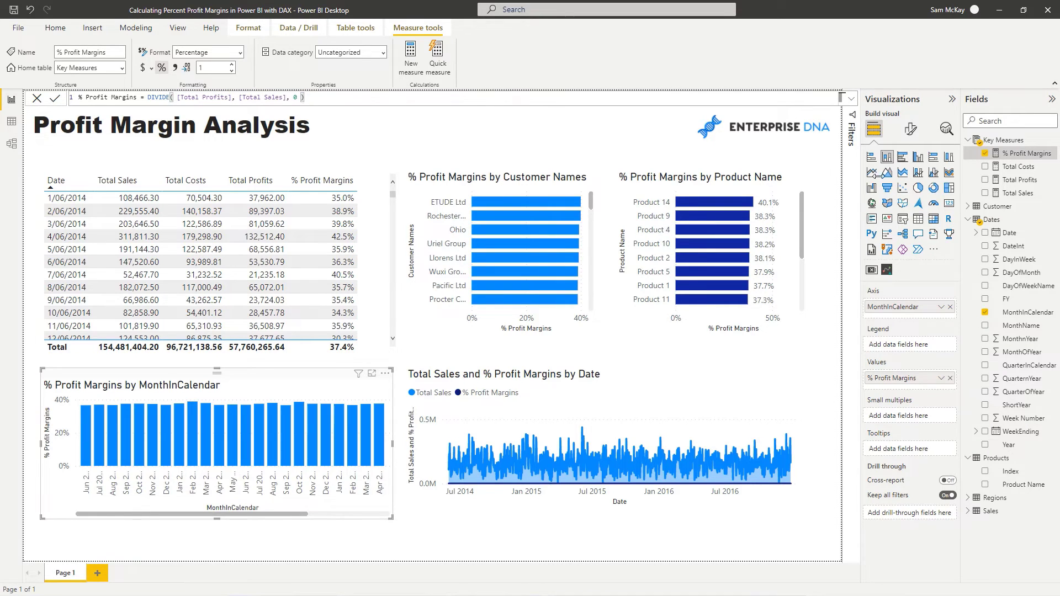
left_click(1019, 193)
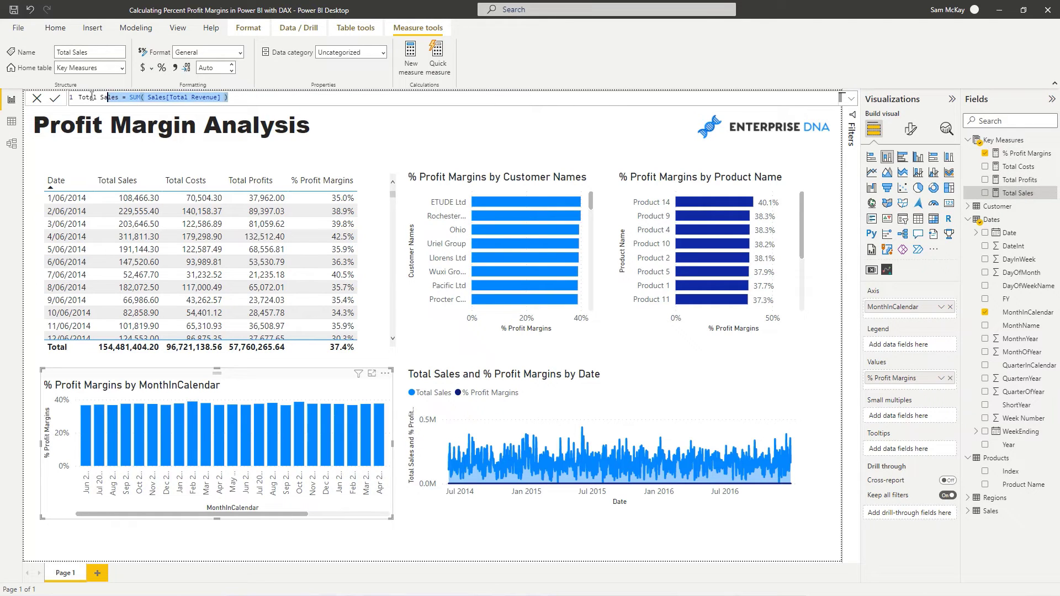
left_click(1023, 167)
left_click(1021, 181)
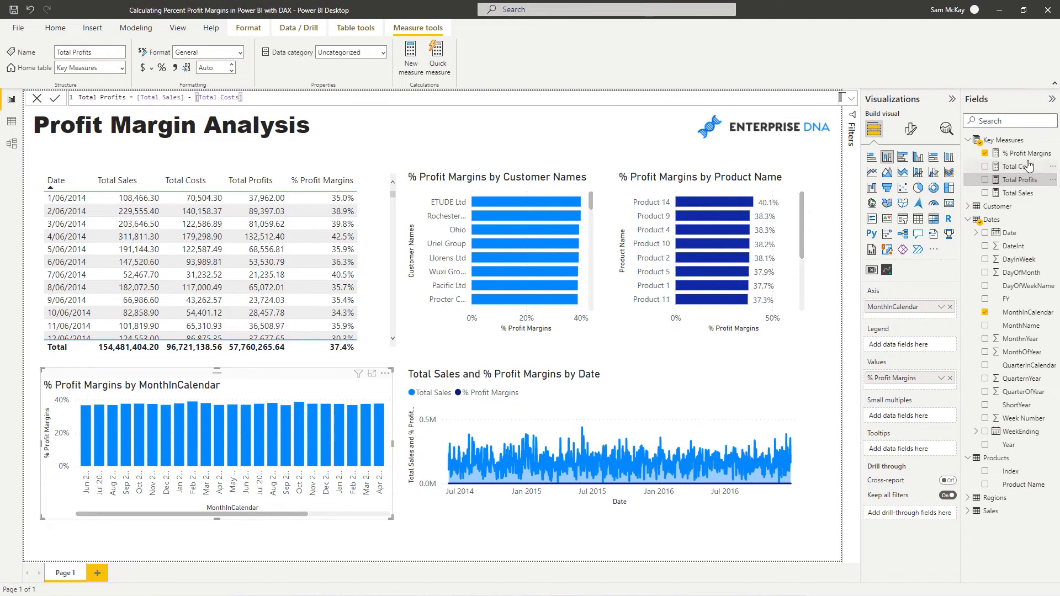
left_click(1026, 155)
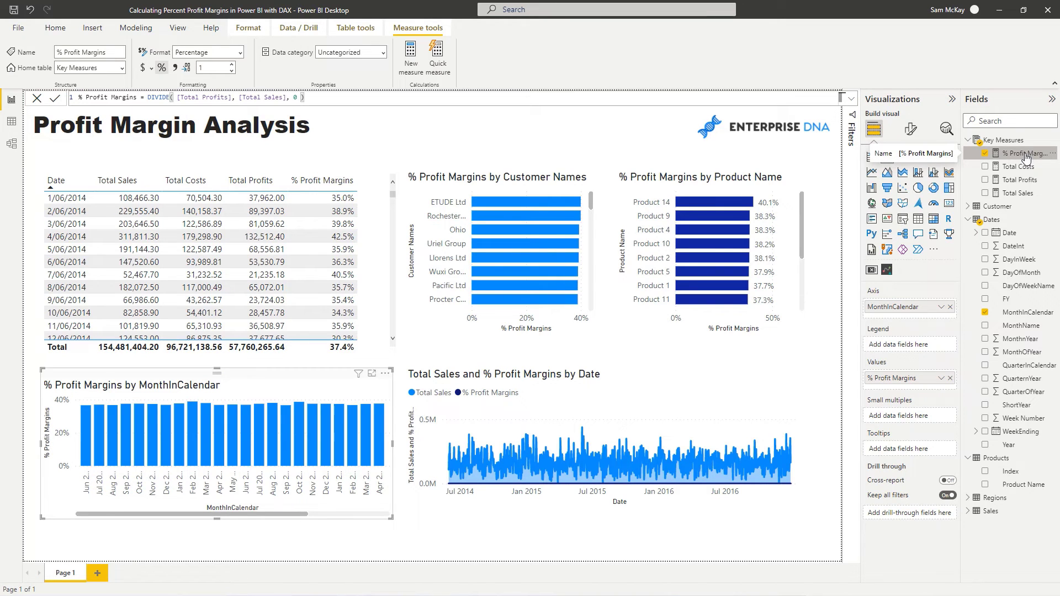
left_click(1027, 181)
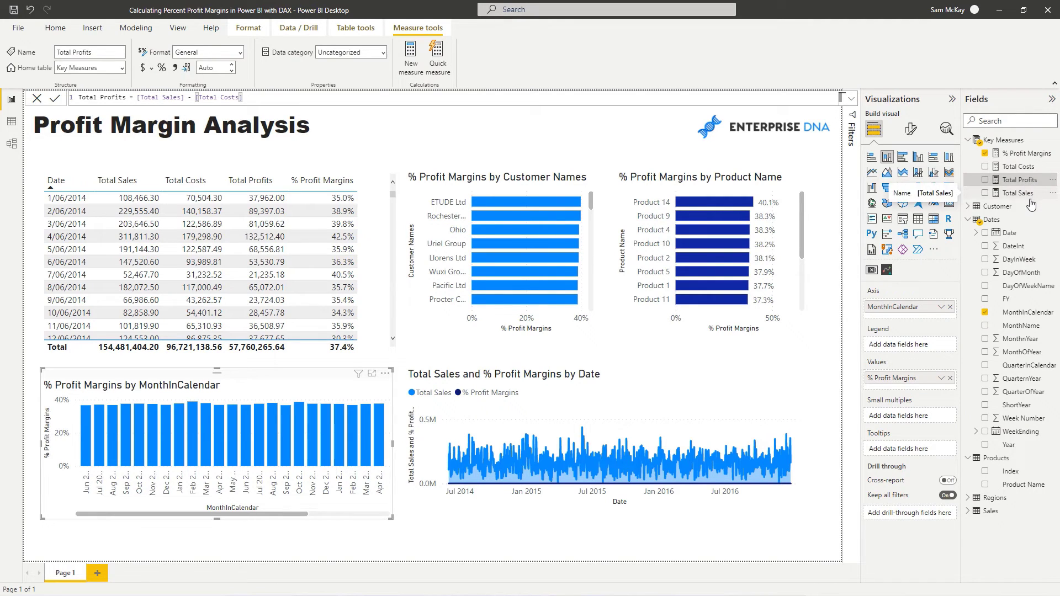
left_click(1029, 195)
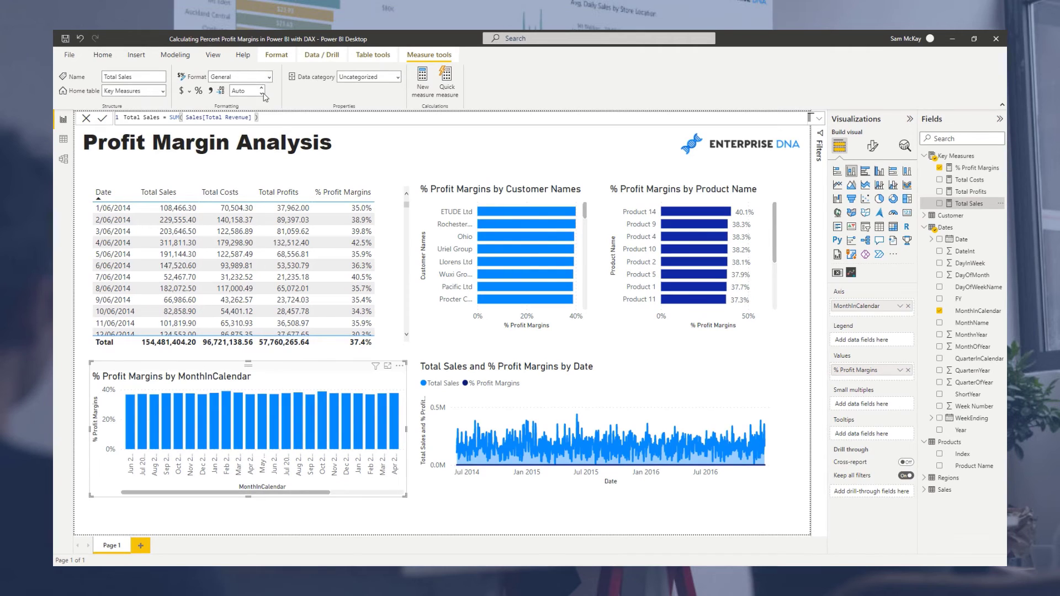
- Highlight the Total Sales formula, then show Total Profits and the % Profit Margins DIVIDE formula
left_click_drag(258, 117, 116, 117)
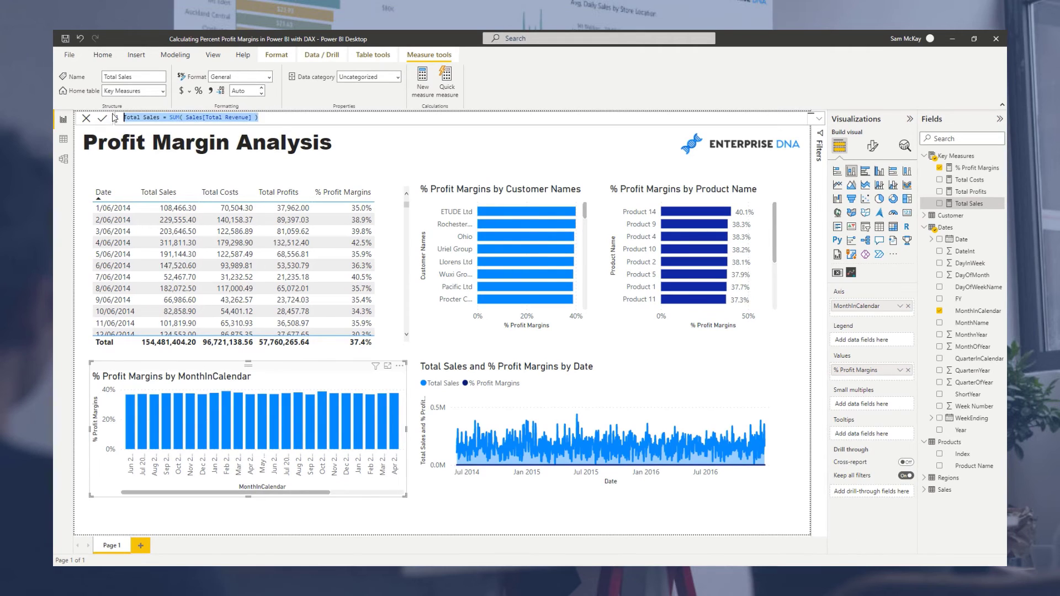
left_click(318, 117)
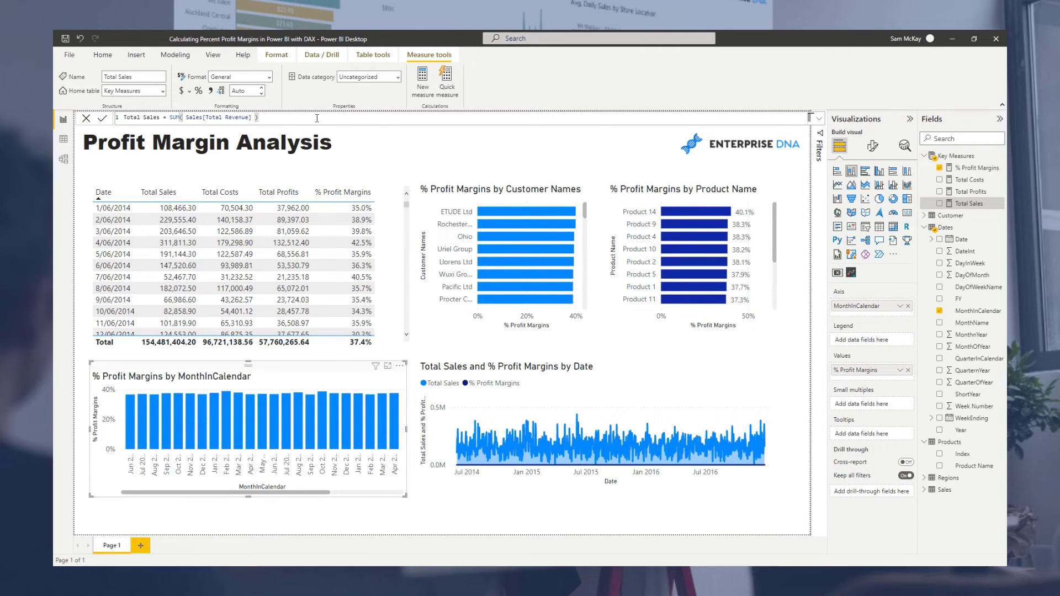
left_click(970, 192)
left_click(970, 169)
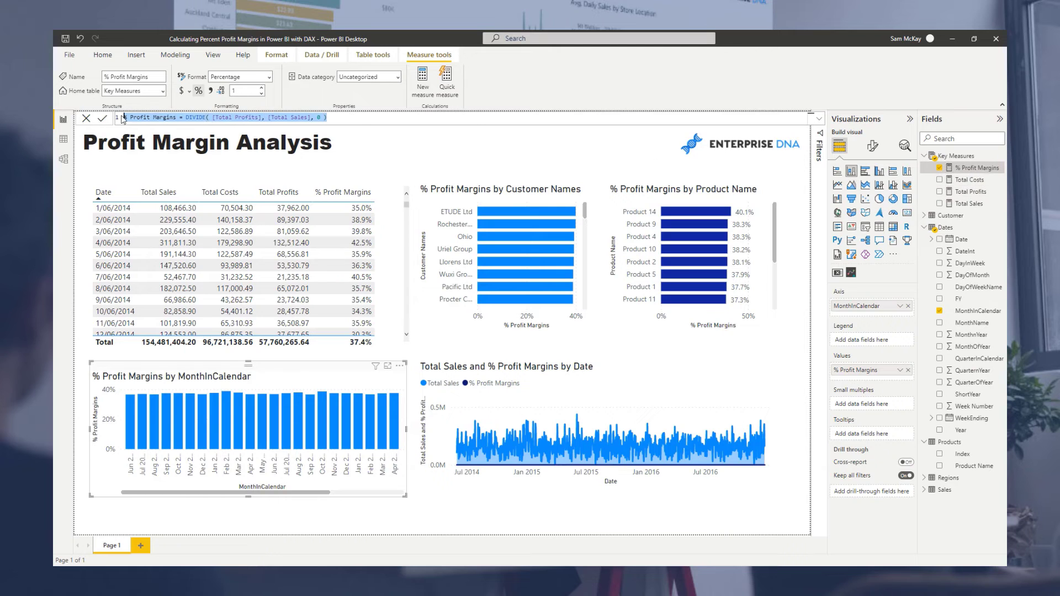